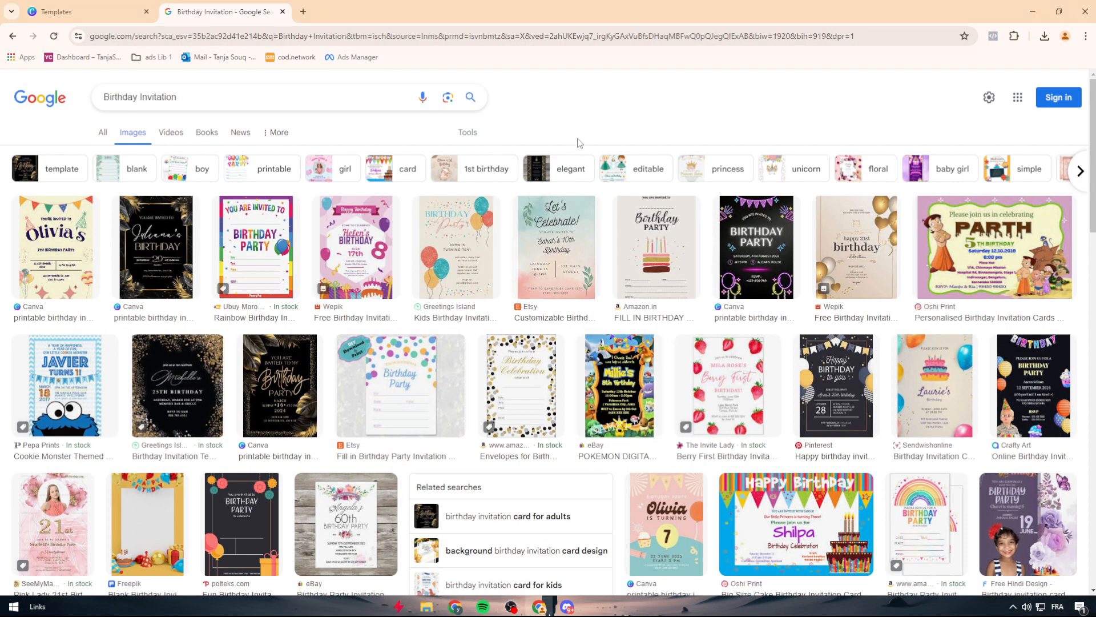
Step: Preview the Amazon.in cake, rainbow and Wepik balloon invitations in the image results for design ideas
click(655, 246)
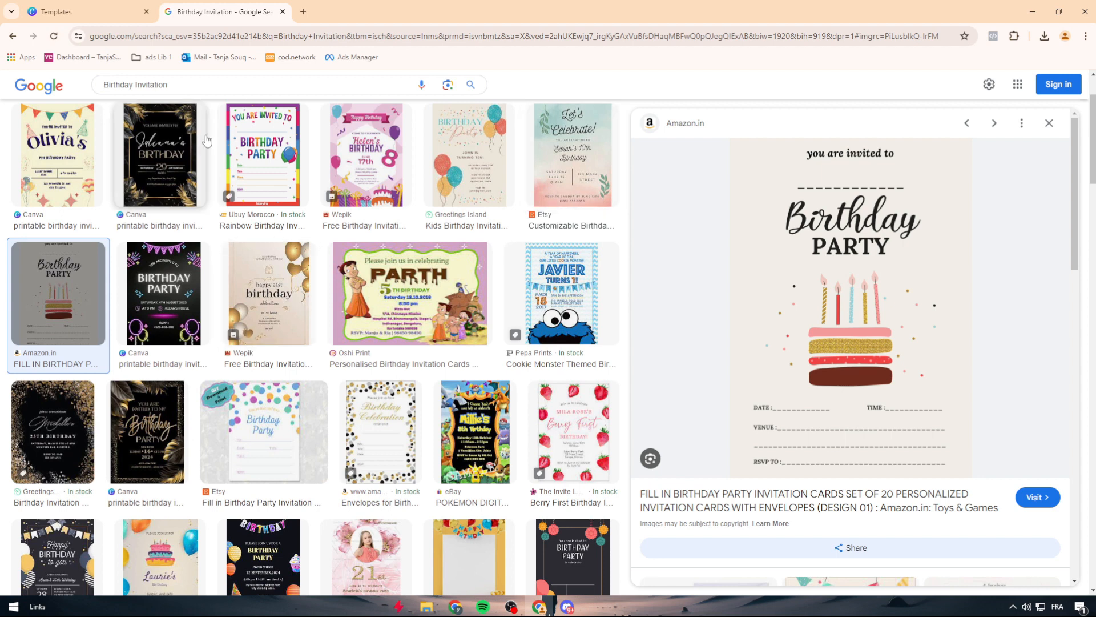
click(263, 157)
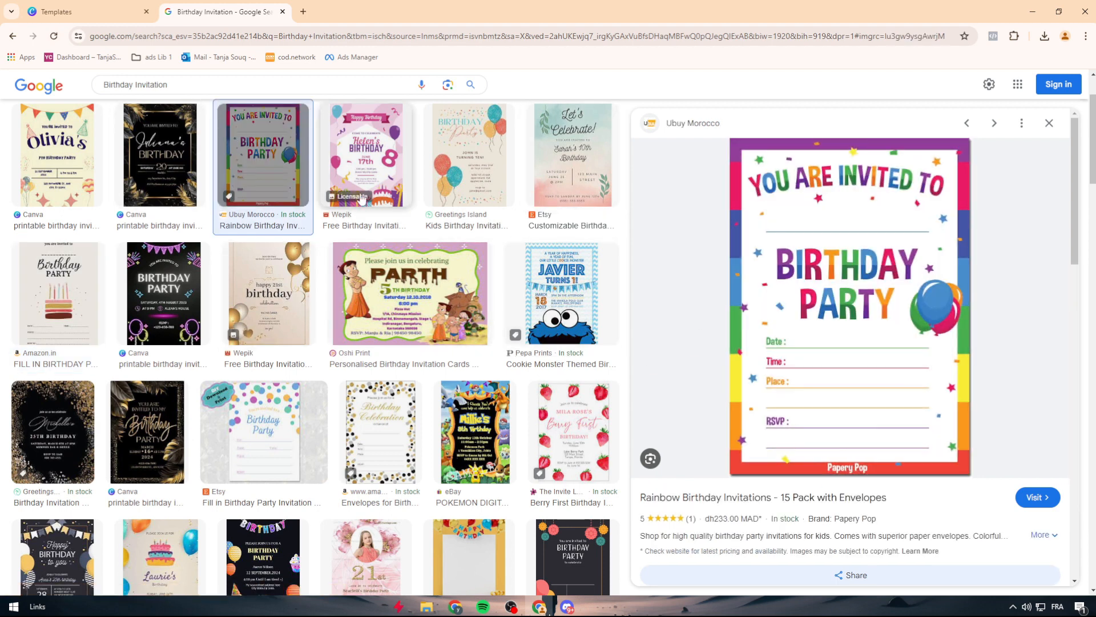
click(367, 157)
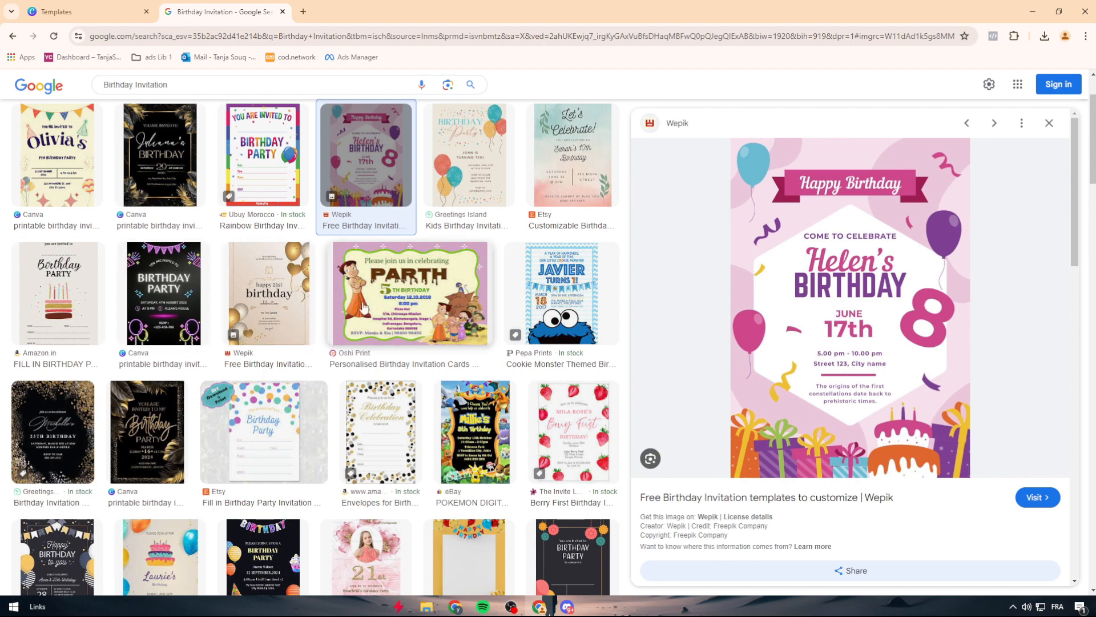
Step: Switch to Canva and search its templates for "birthday invitation"
click(95, 10)
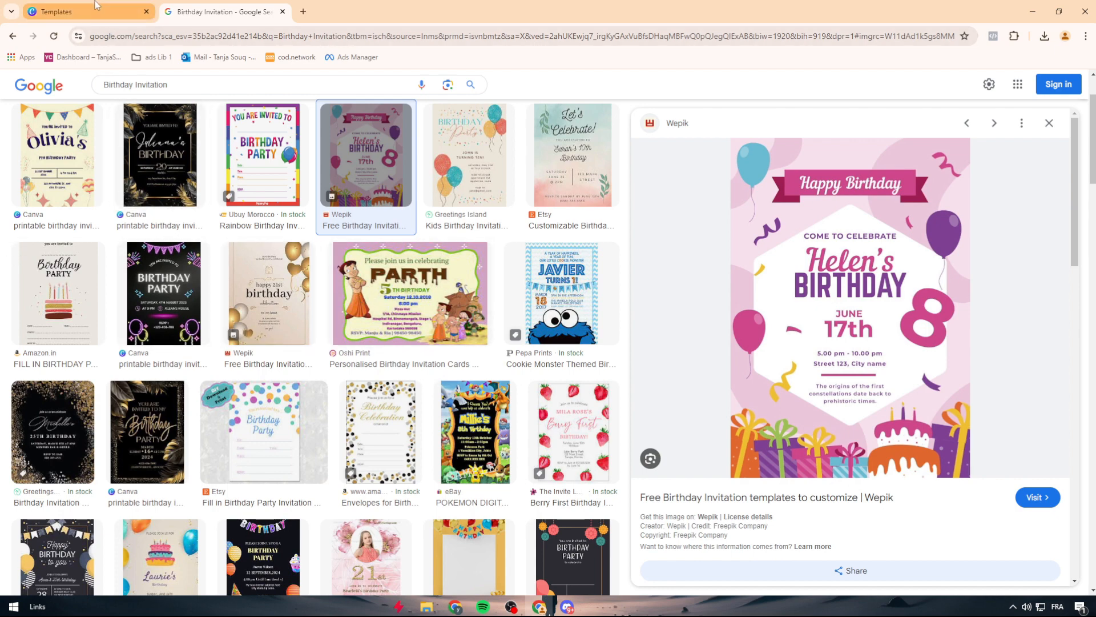
click(69, 94)
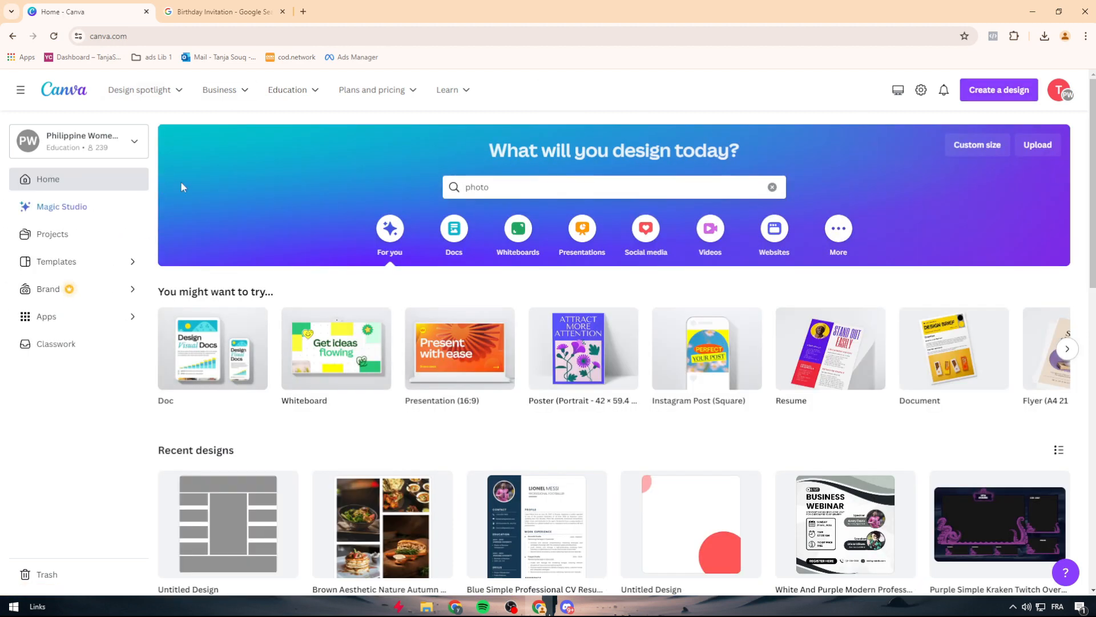
click(502, 184)
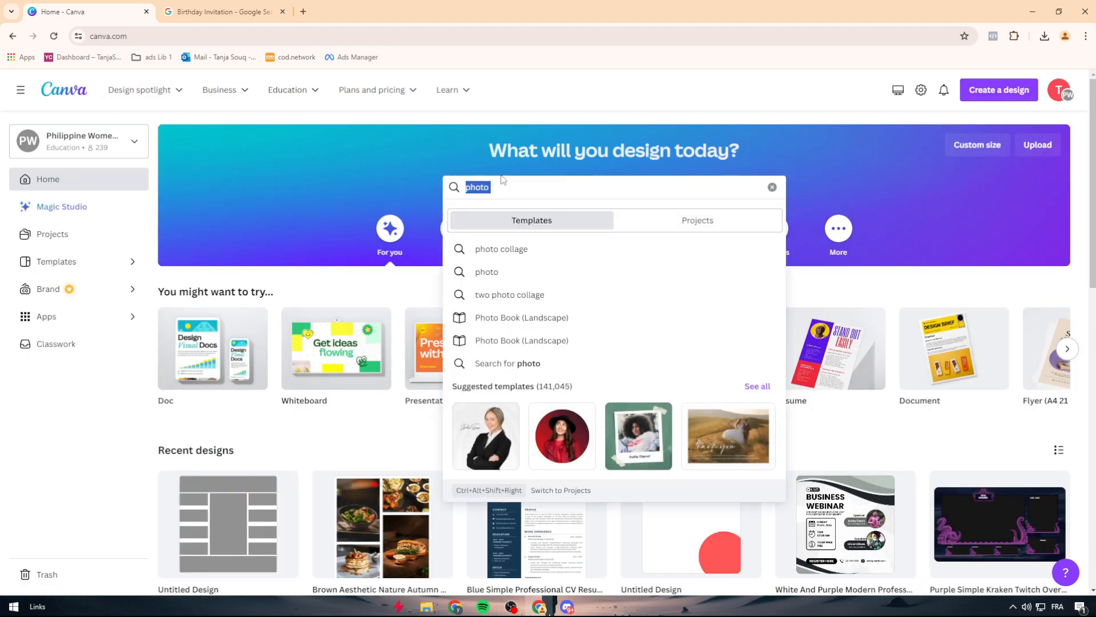
text(birthday)
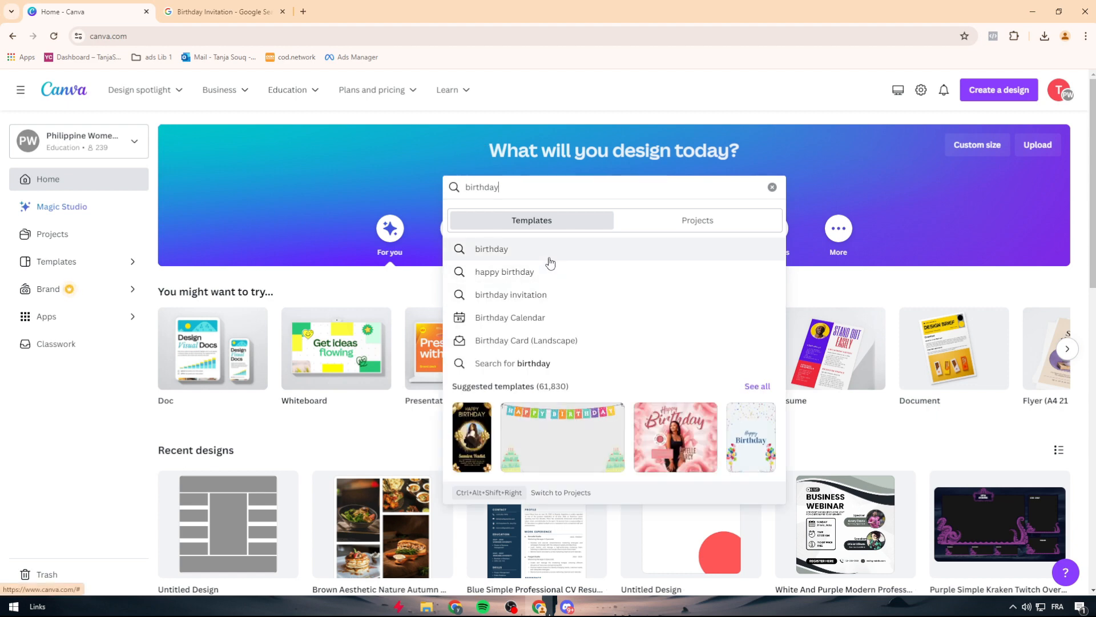
text( inv)
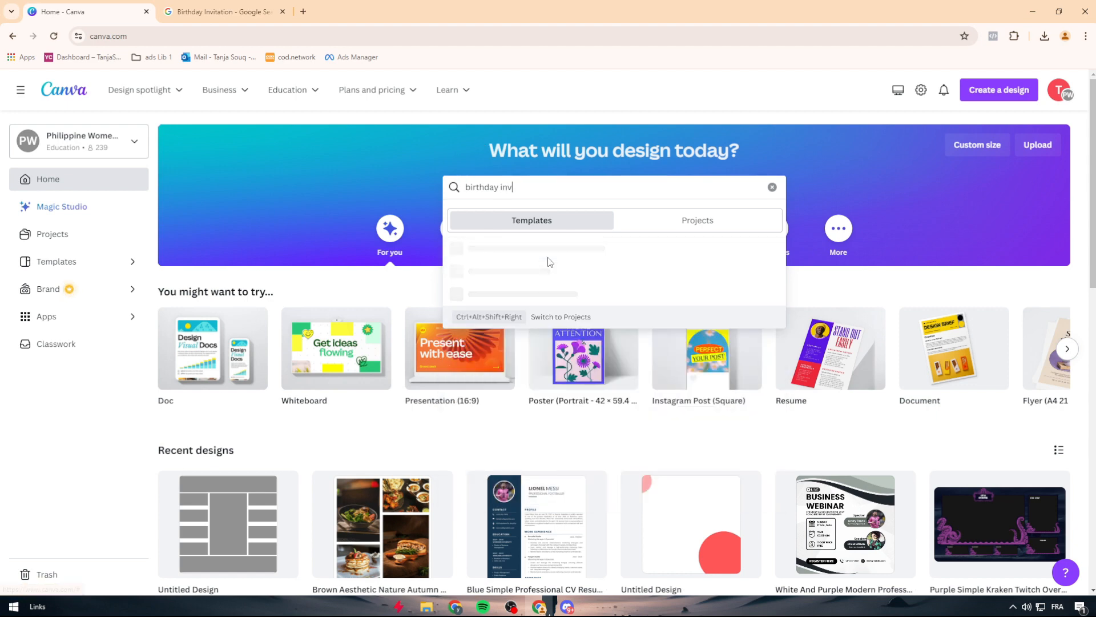
click(531, 257)
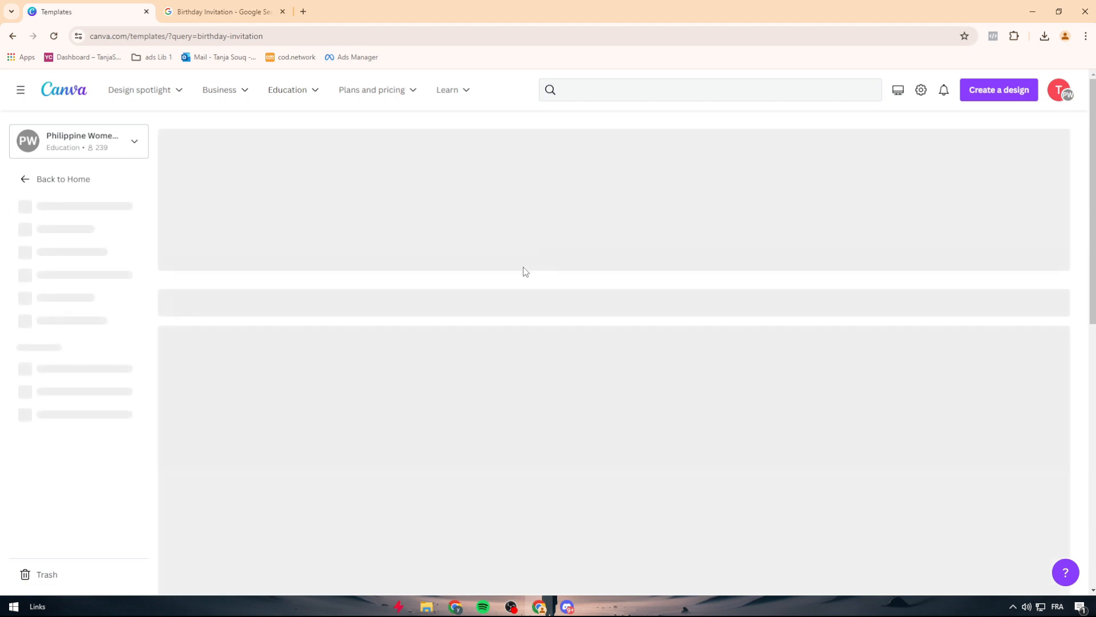
Step: Browse the invitation templates and open the Pink Yellow Blue Modern Elephant Themed Birthday Invitation for customization
scroll(516, 341, down, 10)
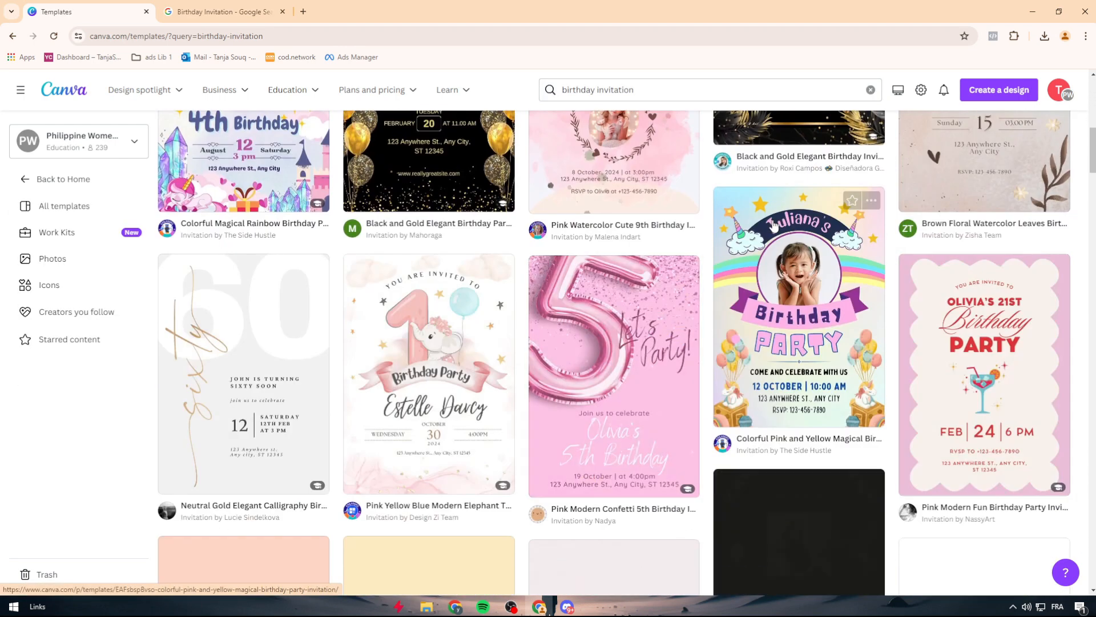
scroll(514, 316, down, 4)
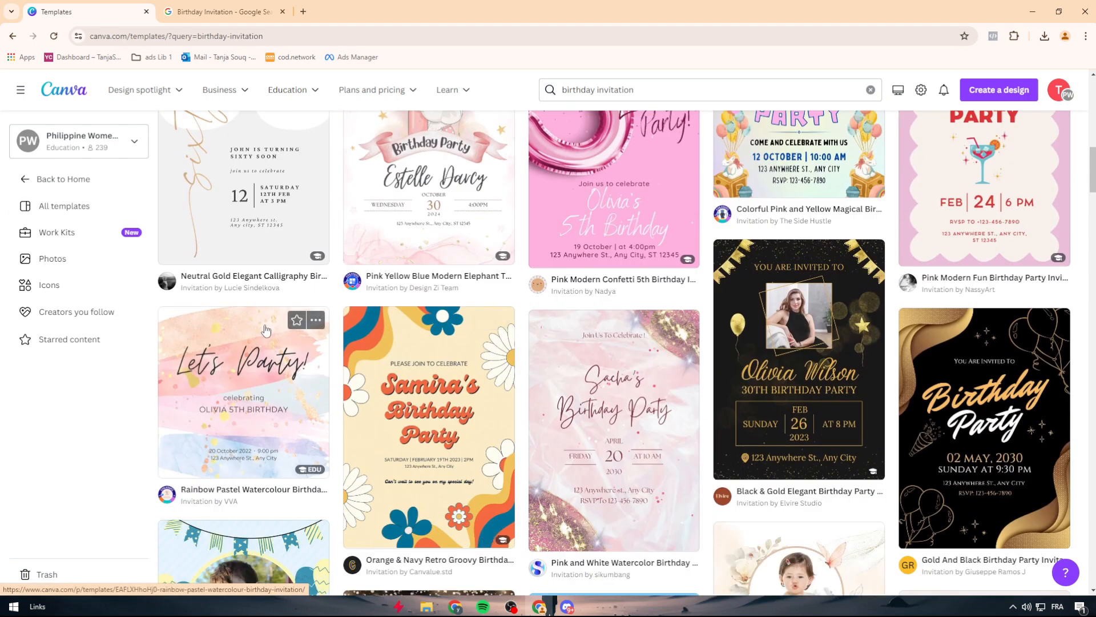
scroll(303, 343, up, 6)
scroll(343, 360, down, 2)
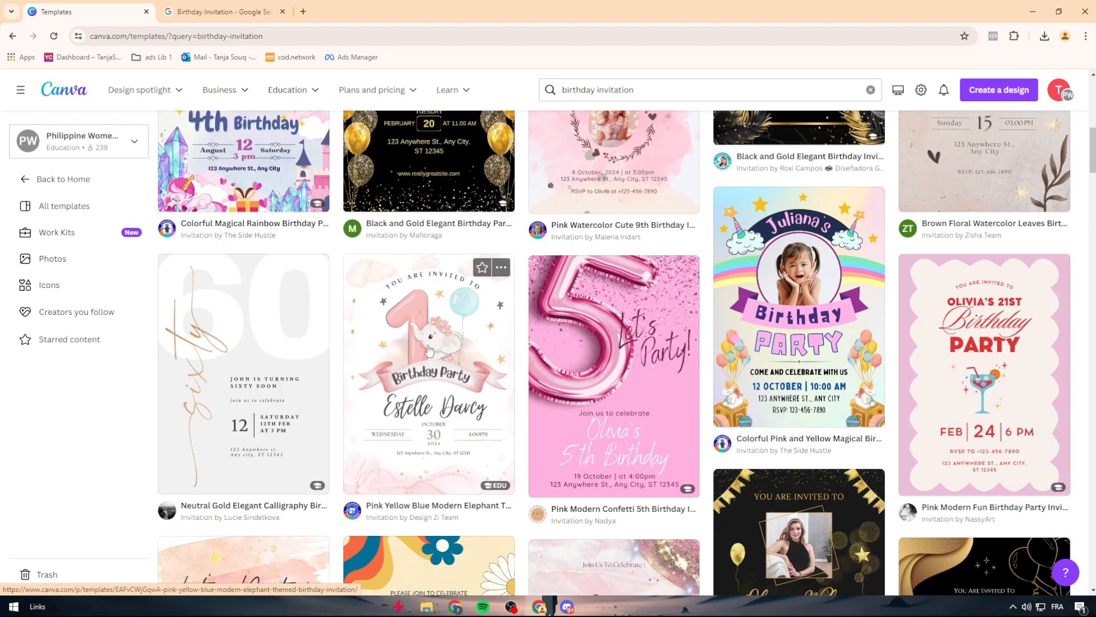
click(430, 350)
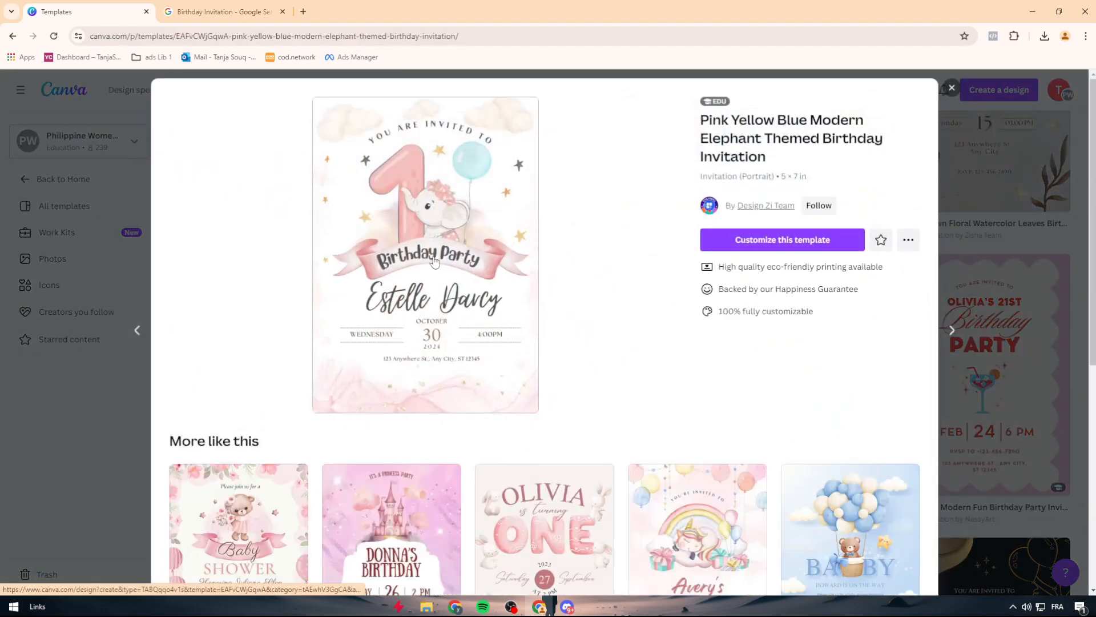
click(781, 242)
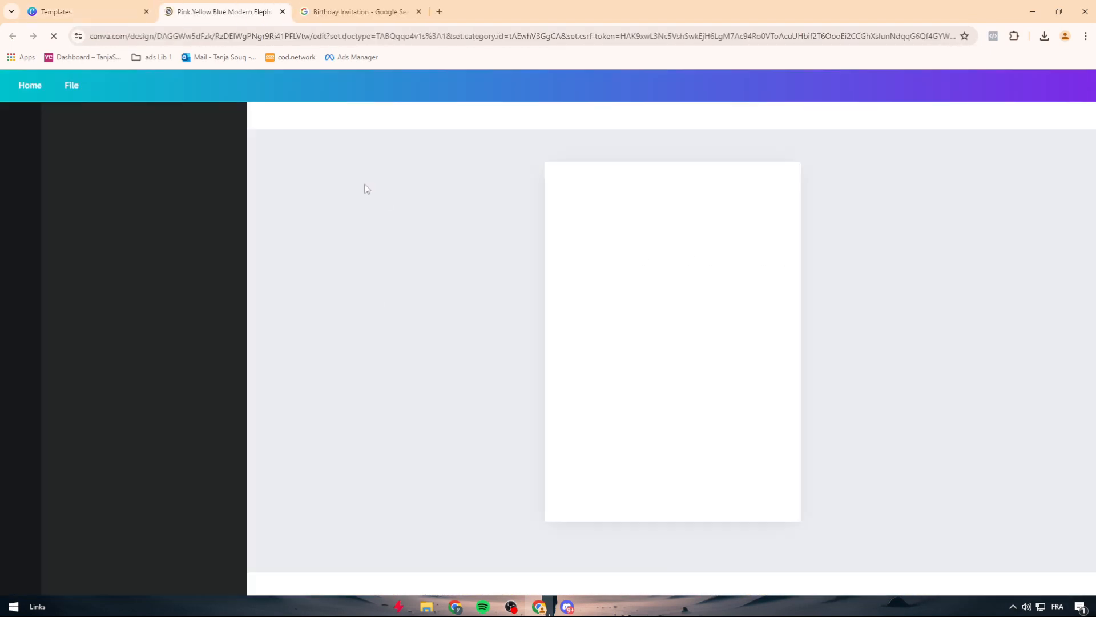
Step: Examine which parts of the invitation are separate elements, including the balloon, ribbon banner and name text
click(673, 515)
drag(673, 515, 553, 492)
click(632, 505)
click(487, 179)
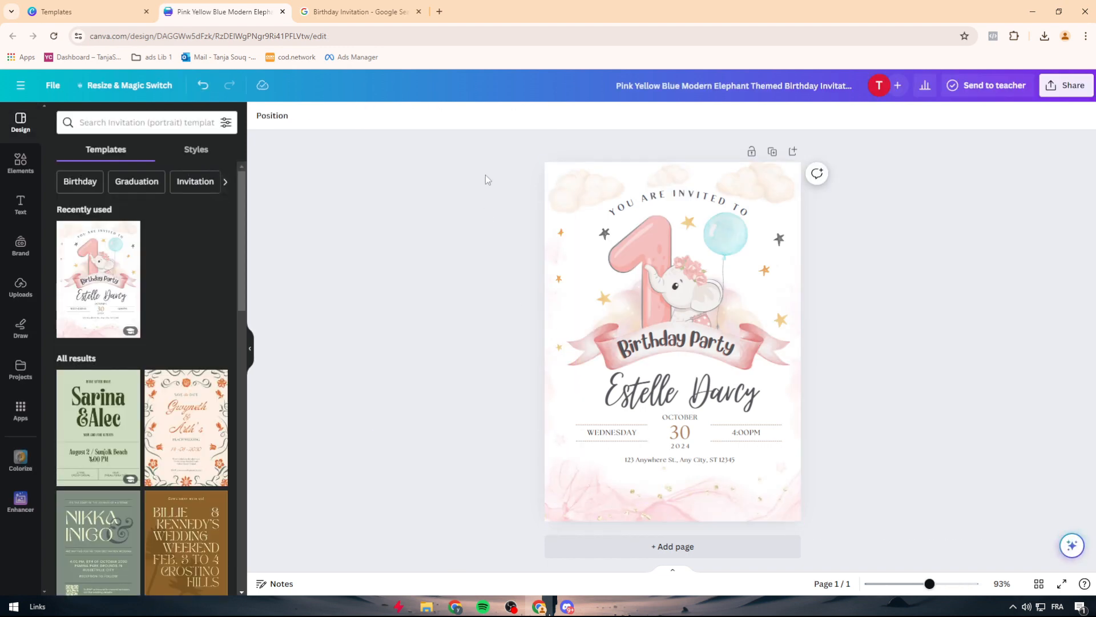
click(636, 178)
click(579, 198)
click(851, 290)
click(730, 257)
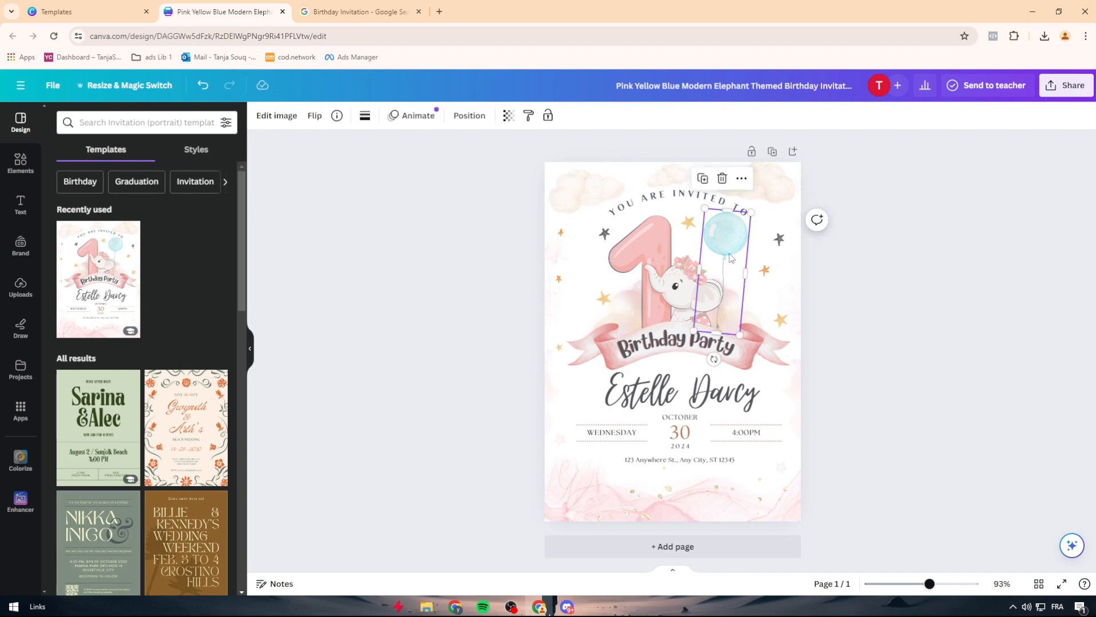
click(642, 495)
mouse_move(930, 585)
mouse_down()
mouse_move(939, 587)
mouse_move(930, 589)
mouse_up()
click(724, 352)
click(733, 385)
click(742, 354)
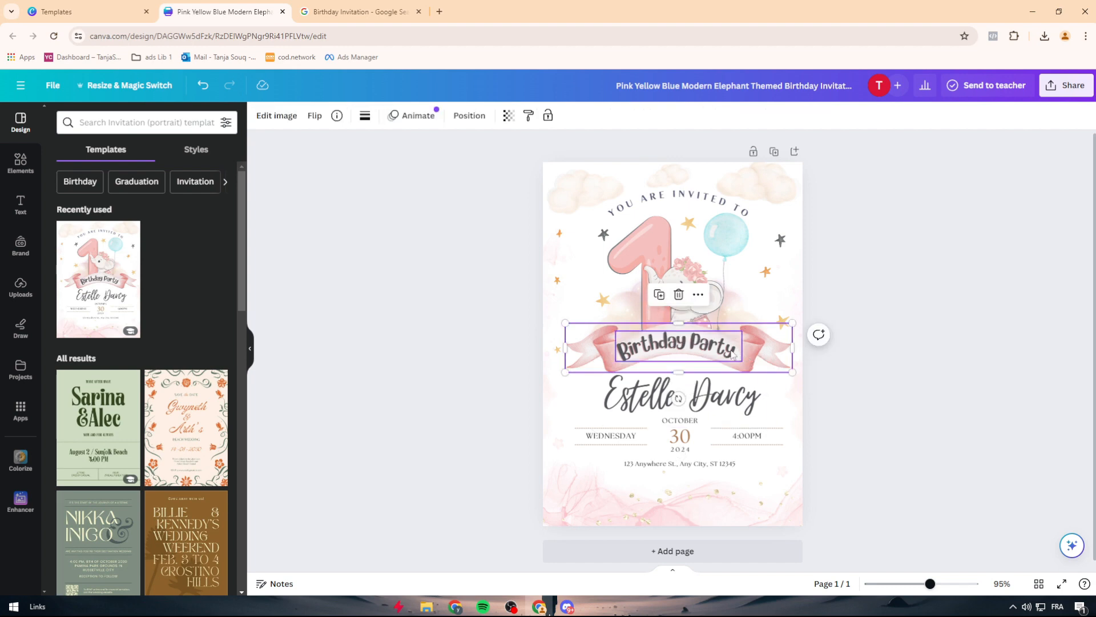
click(747, 385)
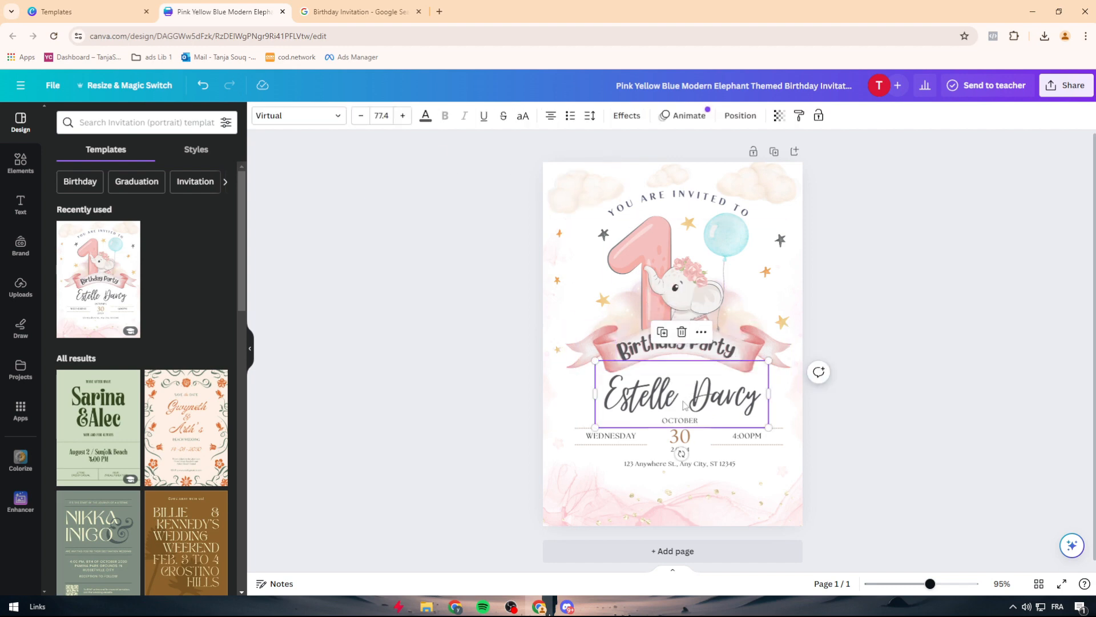
click(606, 348)
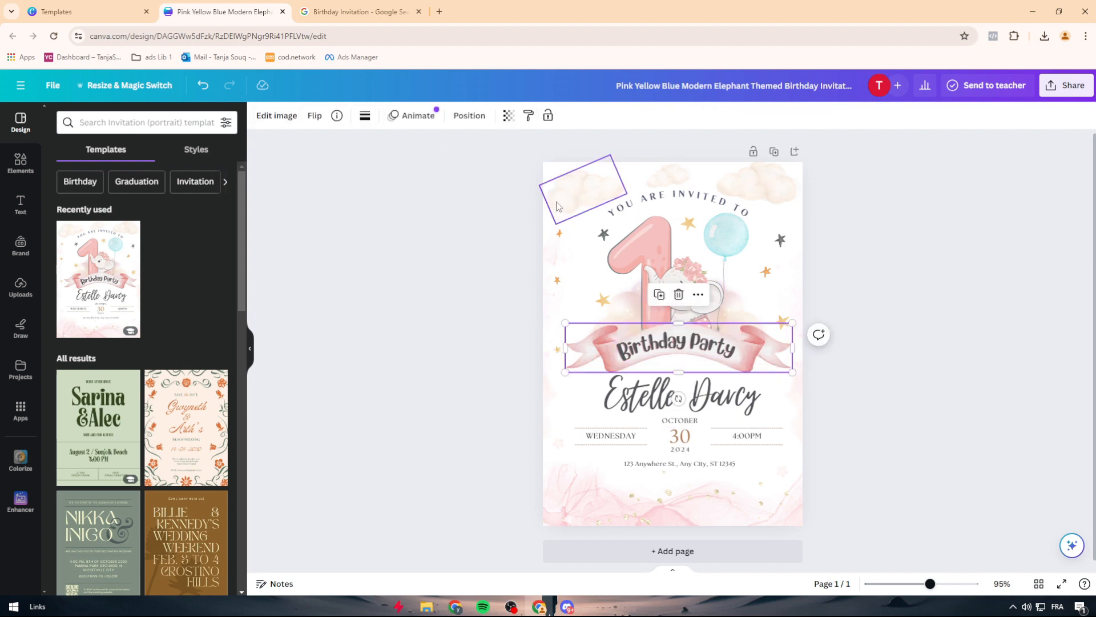
drag(493, 158, 816, 130)
drag(475, 131, 1032, 589)
click(914, 462)
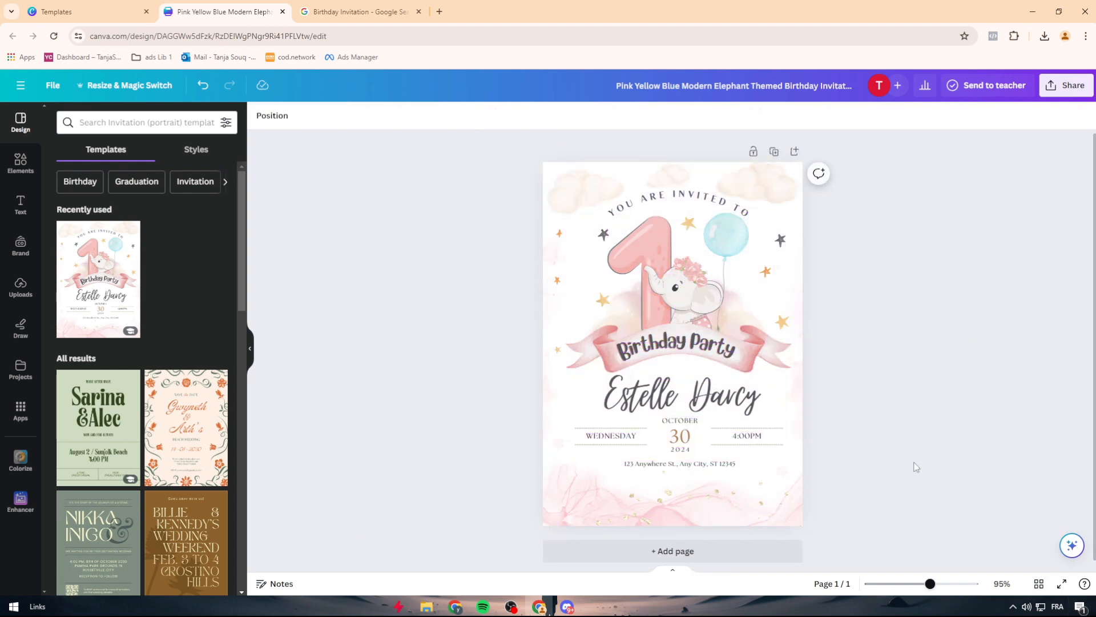
drag(974, 439, 778, 264)
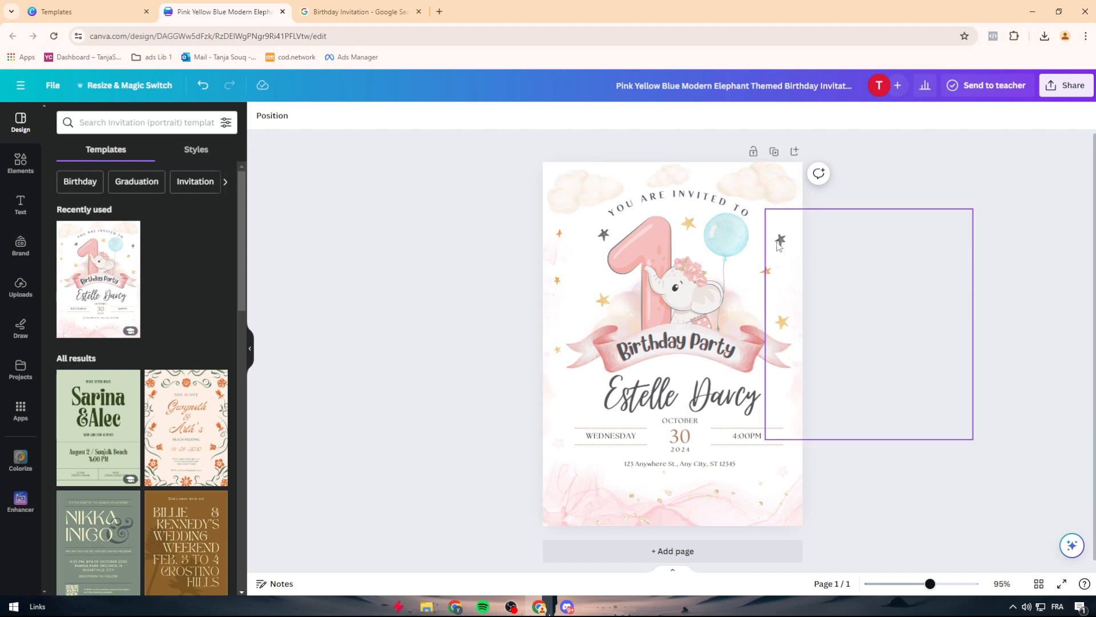
click(790, 242)
drag(791, 242, 912, 296)
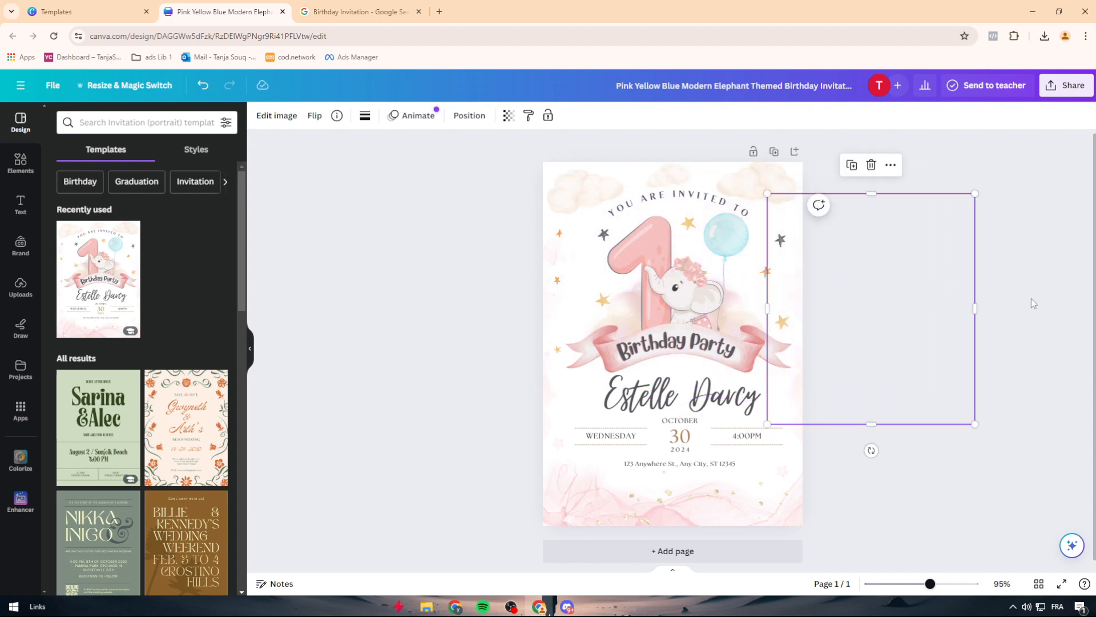
key(ctrl+z)
key(ctrl+z)
click(999, 247)
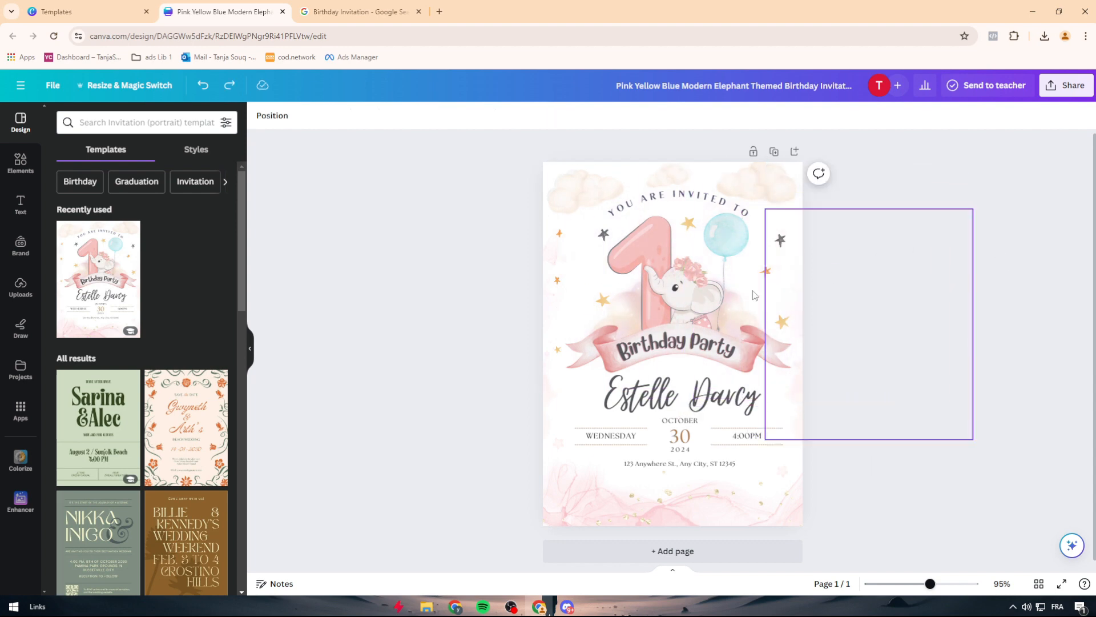
click(552, 273)
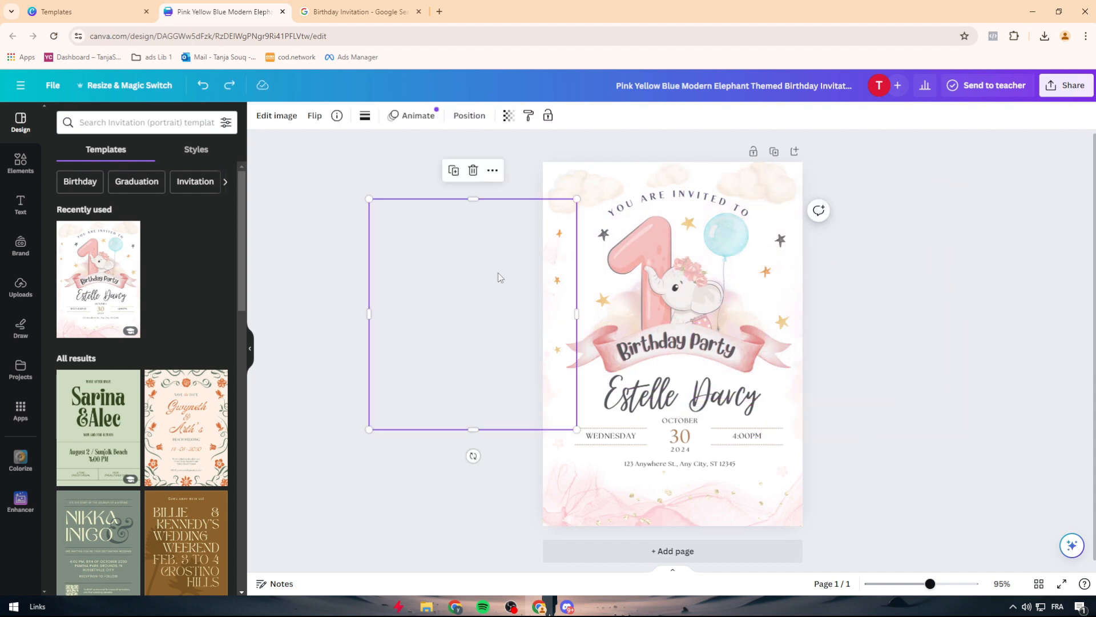
click(338, 239)
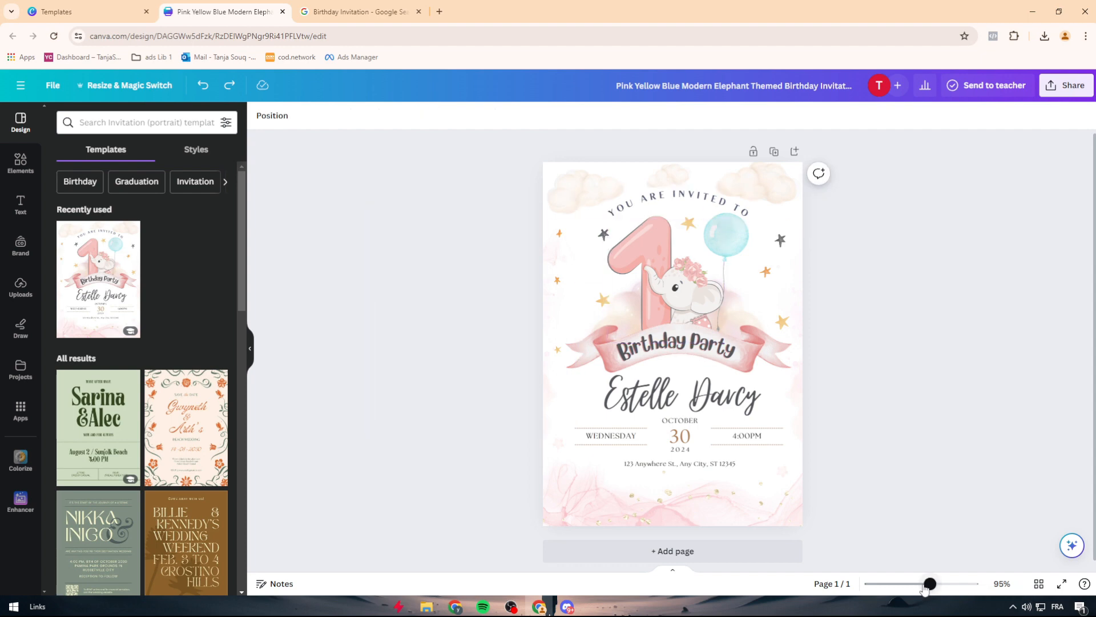
Step: Look up the invitation's placeholder name on Google, then close the search results and return to the design
drag(925, 589, 963, 593)
scroll(629, 284, down, 5)
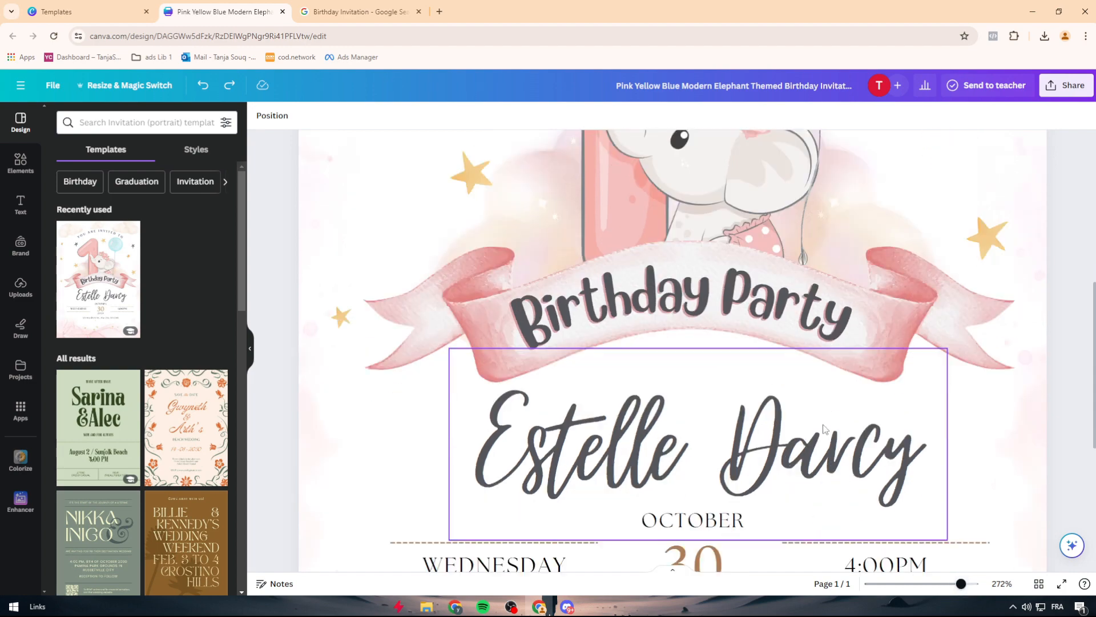
scroll(629, 283, up, 3)
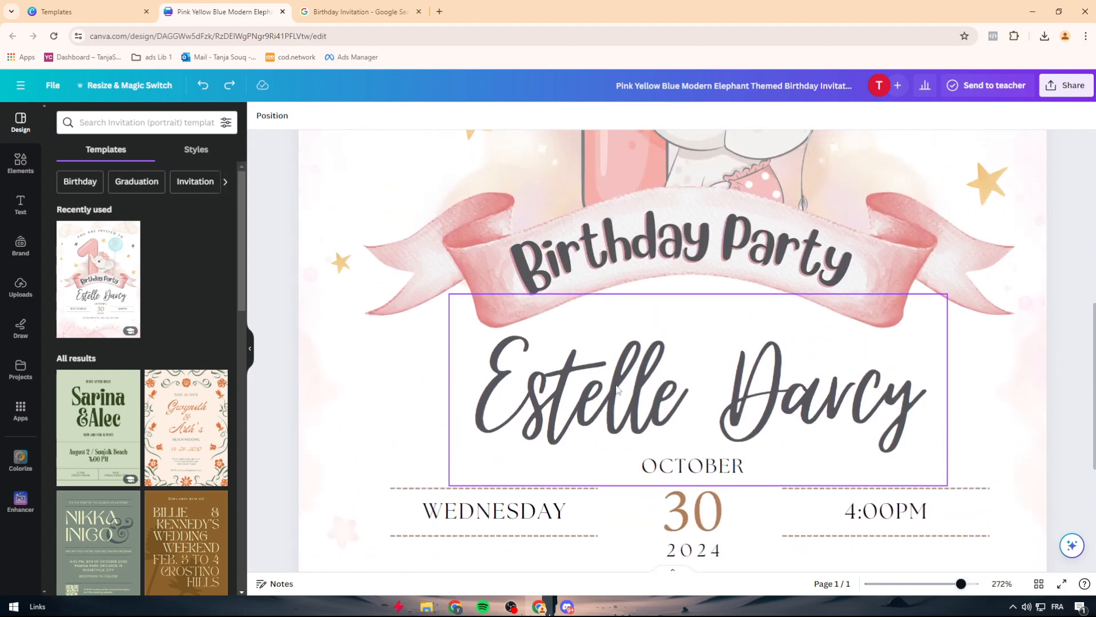
drag(961, 584, 943, 583)
click(681, 378)
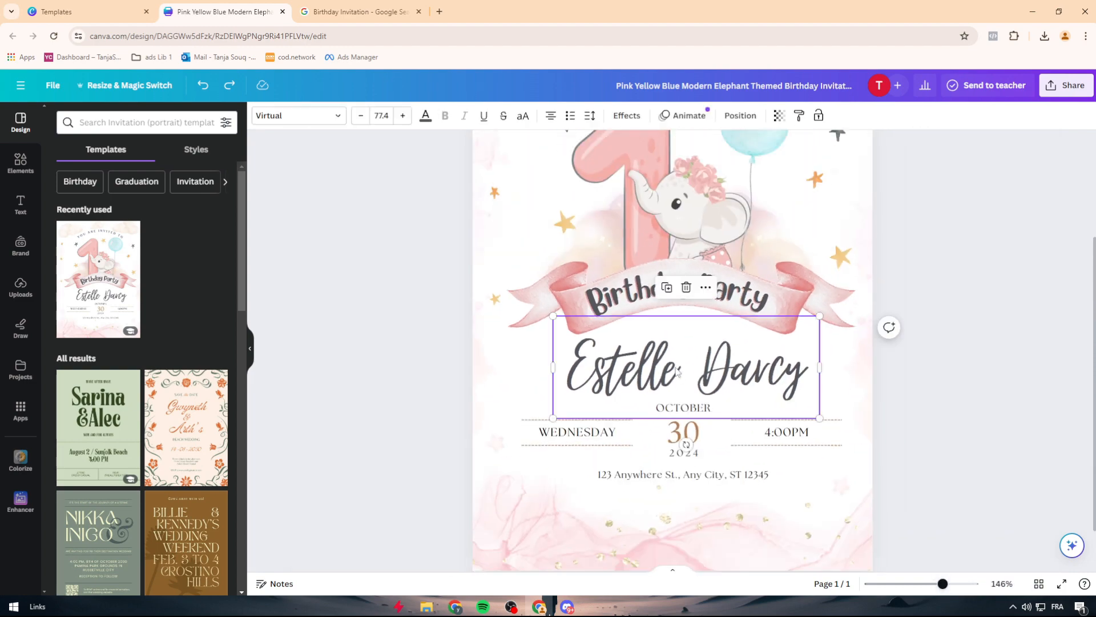
double_click(680, 394)
key(ctrl+c)
click(365, 12)
click(371, 35)
key(ctrl+v)
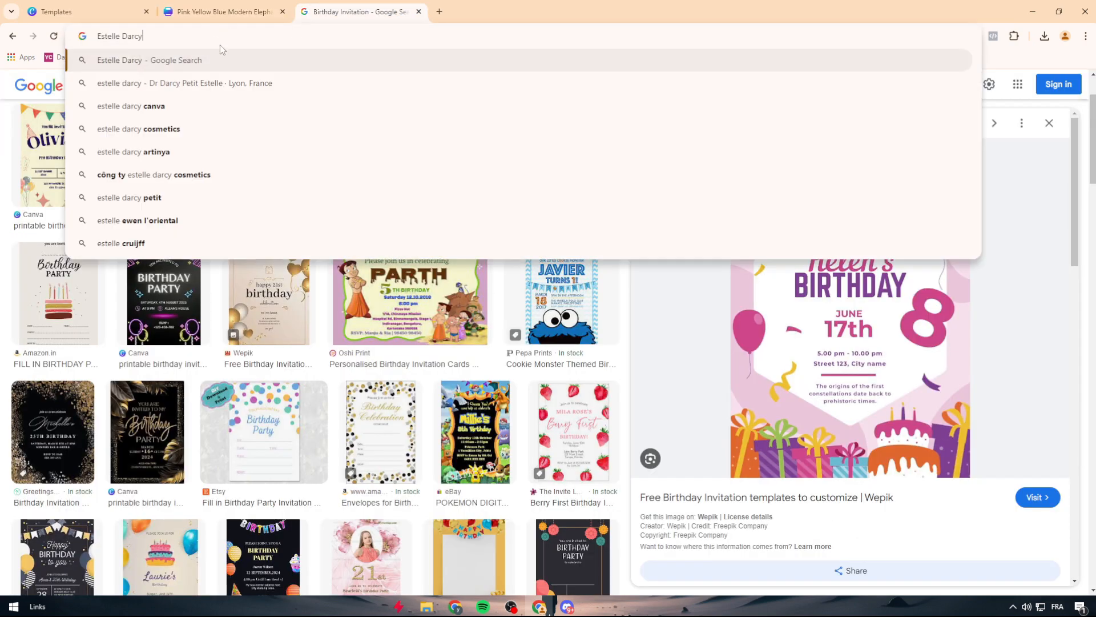
click(198, 66)
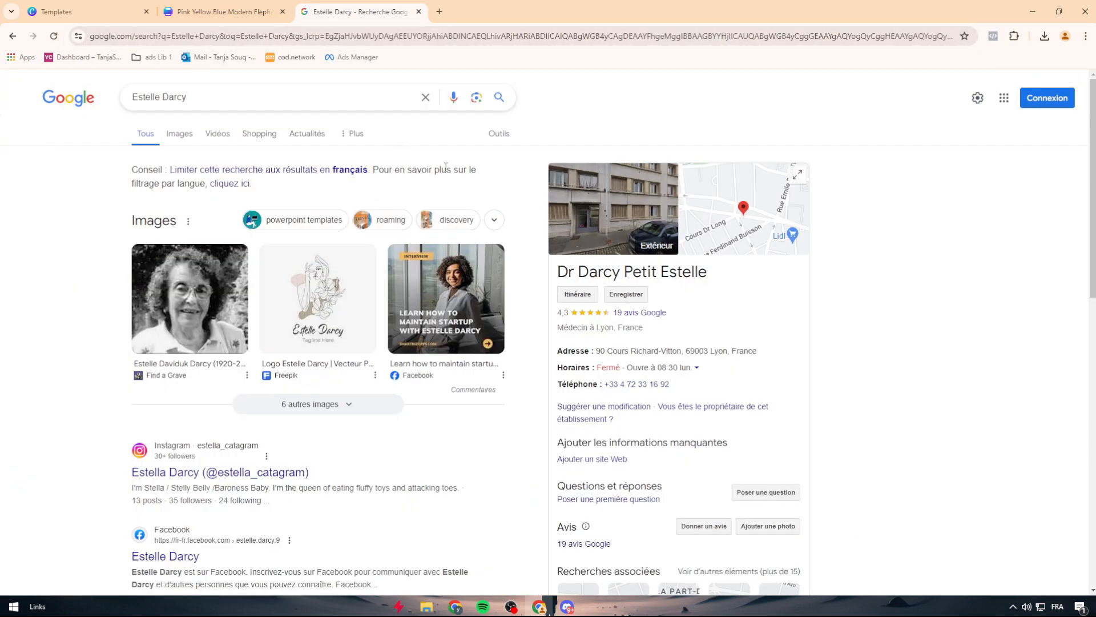
click(262, 13)
click(419, 19)
click(418, 11)
Step: Replace the placeholder name on the invitation with the birthday child's full name
double_click(629, 372)
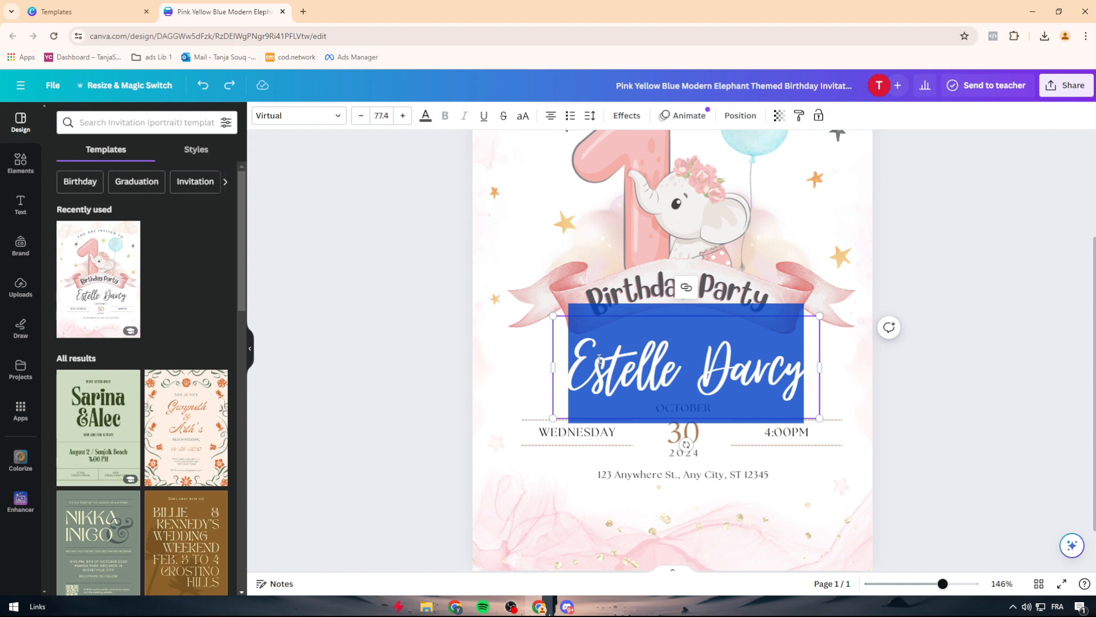
text(b)
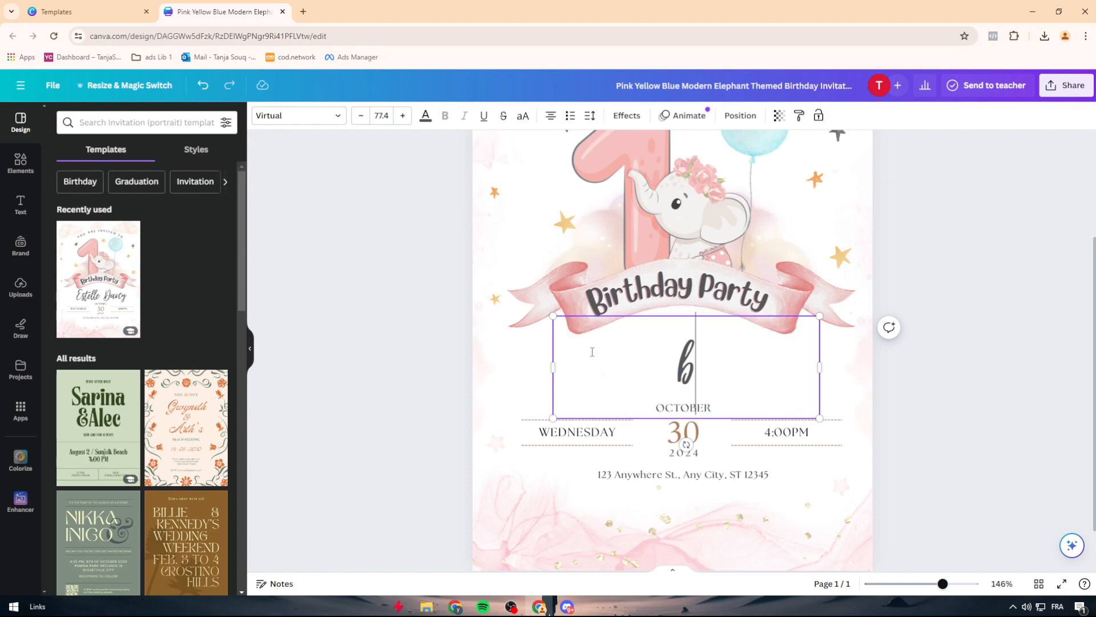
text(aby part)
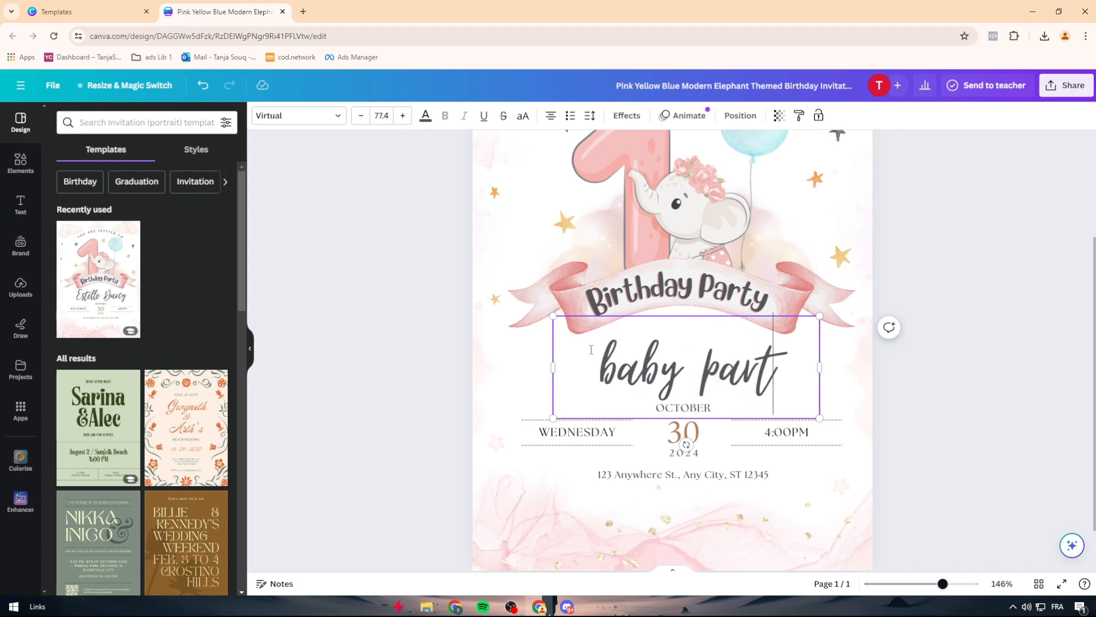
key(BackSpace)
key(BackSpace)
key(BackSpace)
key(BackSpace)
key(BackSpace)
key(BackSpace)
key(BackSpace)
key(BackSpace)
key(BackSpace)
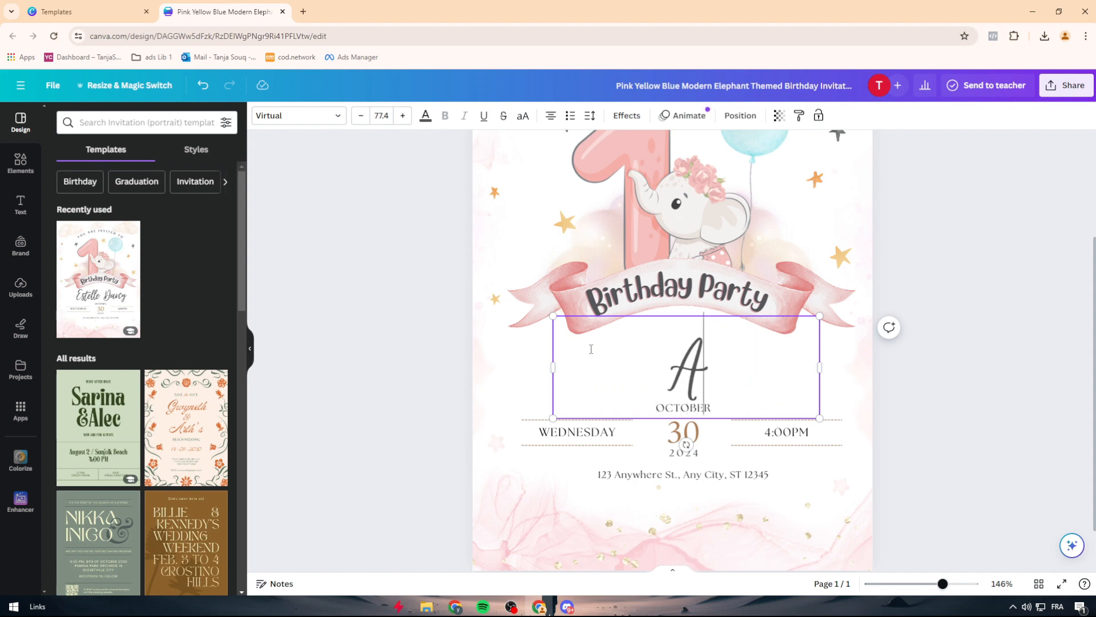
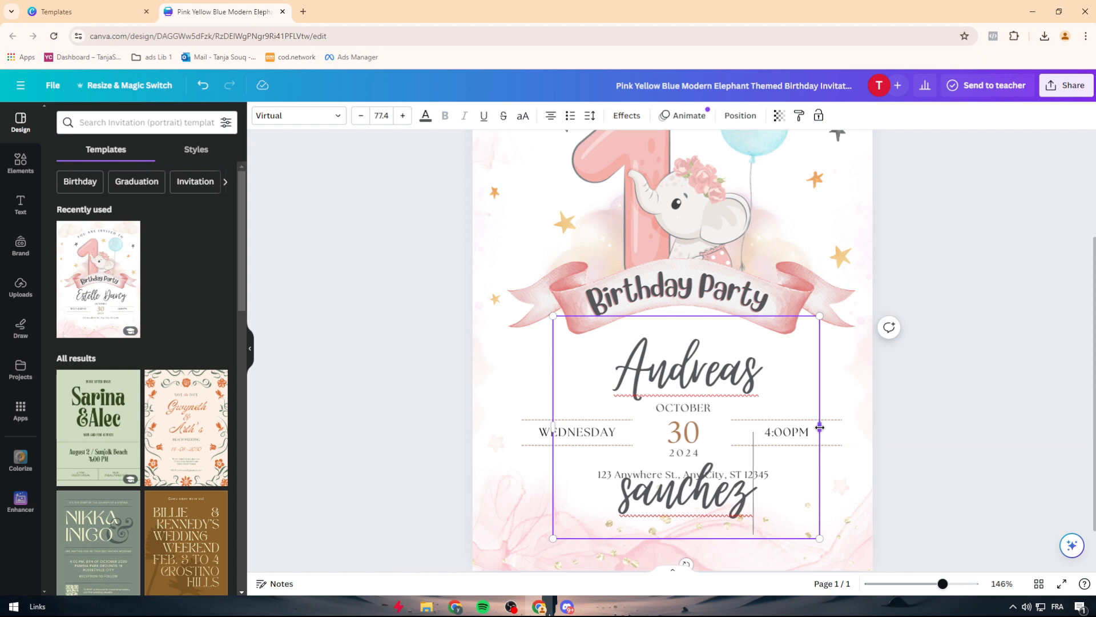
Step: Widen the name's text box so the full name fits on one line, and centre it beneath the ribbon banner
drag(819, 427, 894, 424)
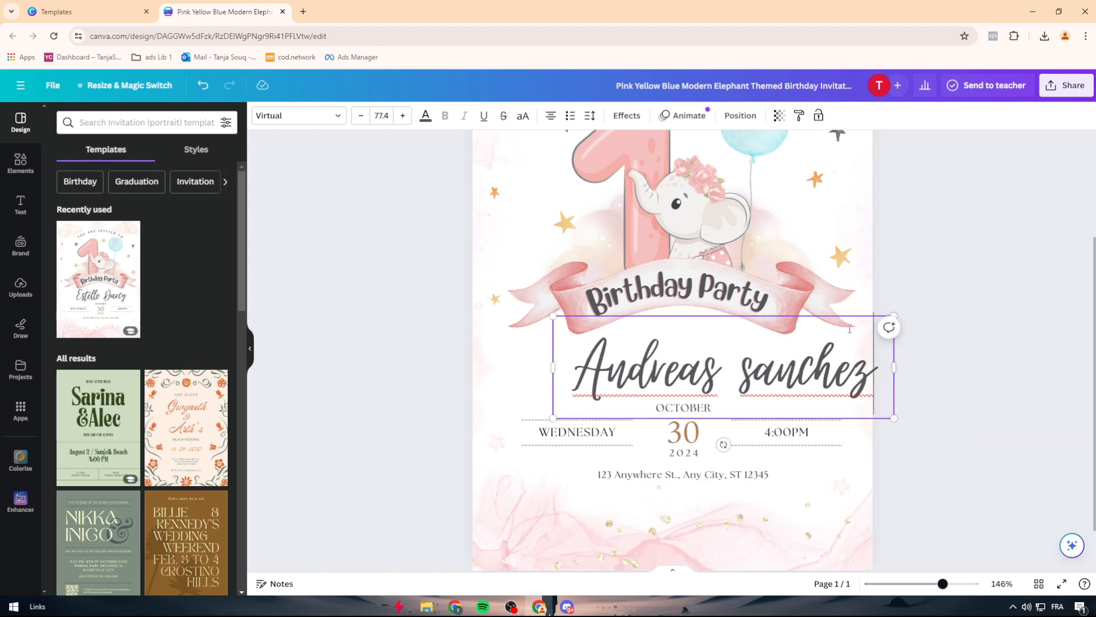
click(915, 357)
drag(806, 372, 766, 370)
click(892, 374)
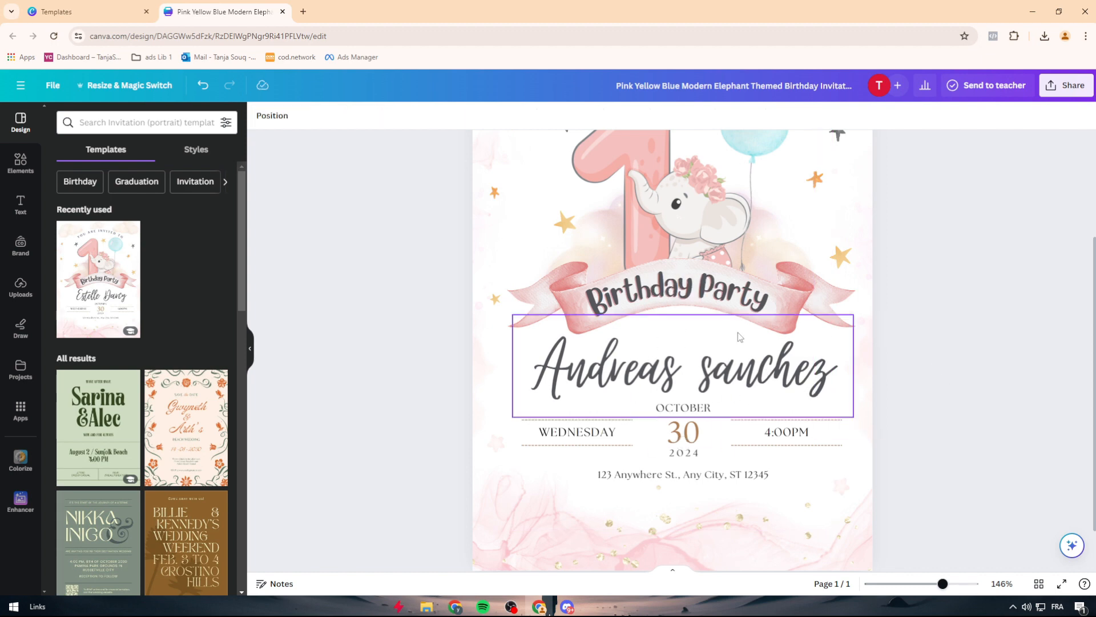
Step: Change the event's weekday to FRIDAY and its time to 6:00PM
scroll(739, 331, up, 3)
scroll(740, 330, down, 4)
double_click(585, 388)
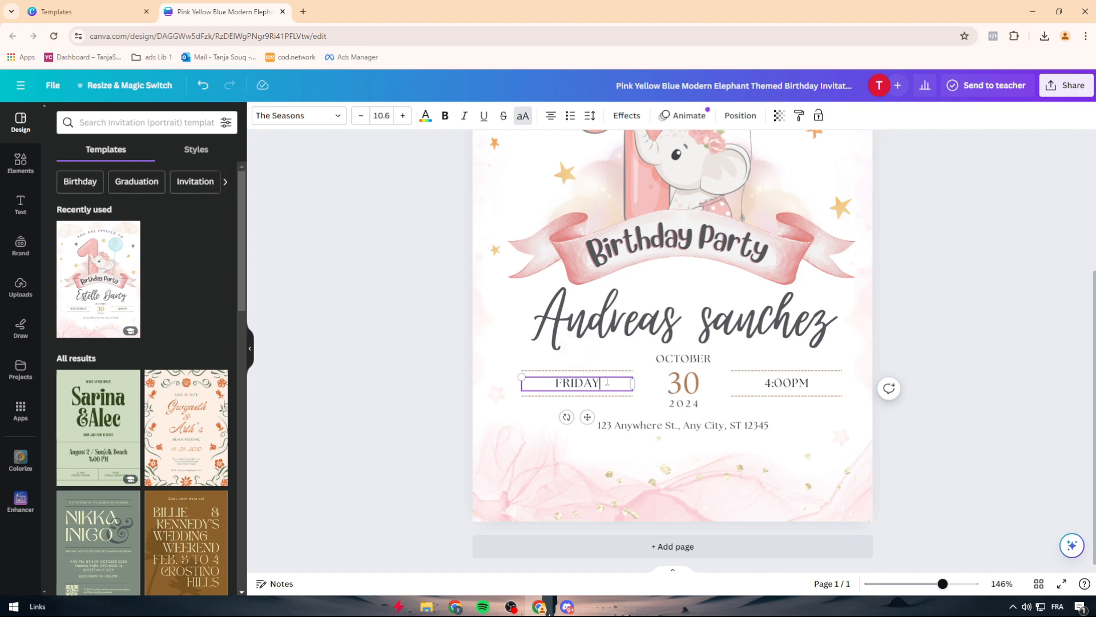
double_click(683, 383)
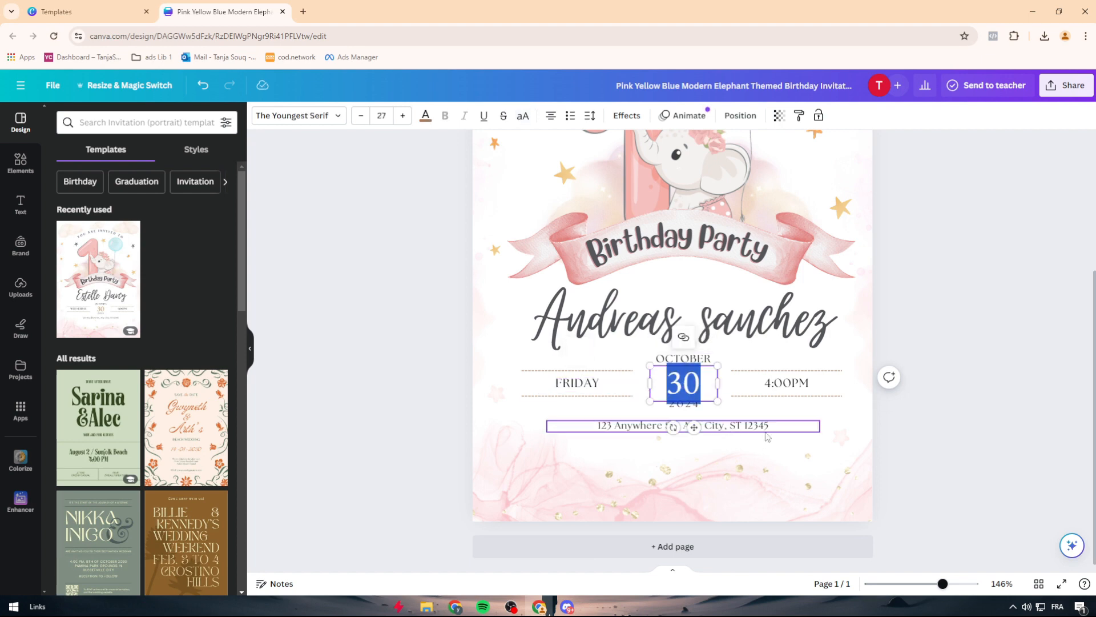
double_click(772, 383)
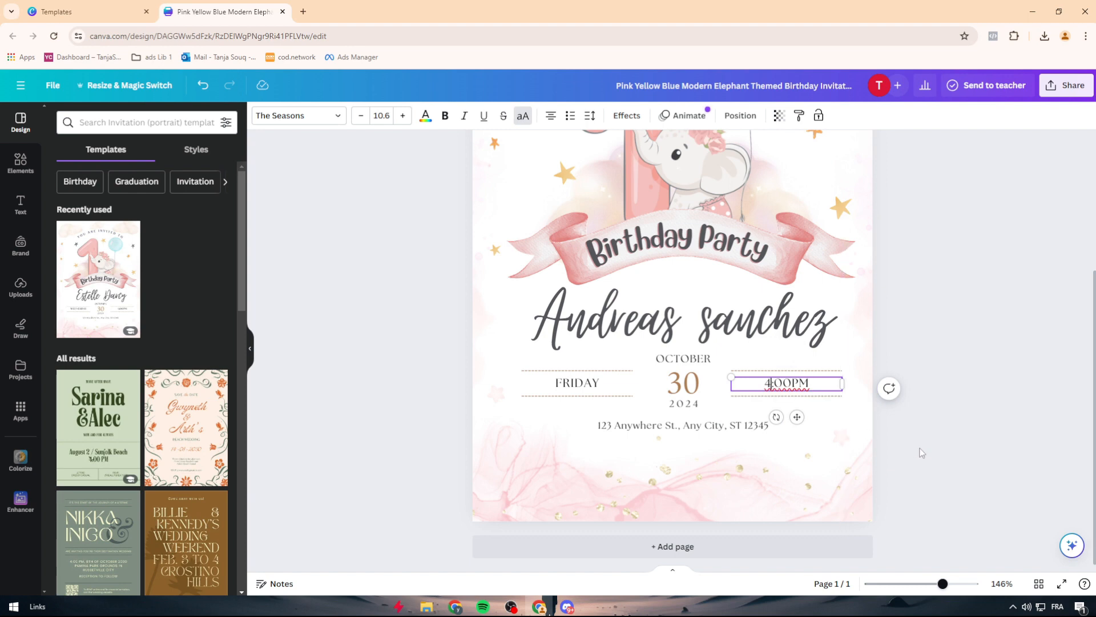
click(935, 396)
Step: Check that the address line and the background image can be selected separately
double_click(606, 426)
click(608, 426)
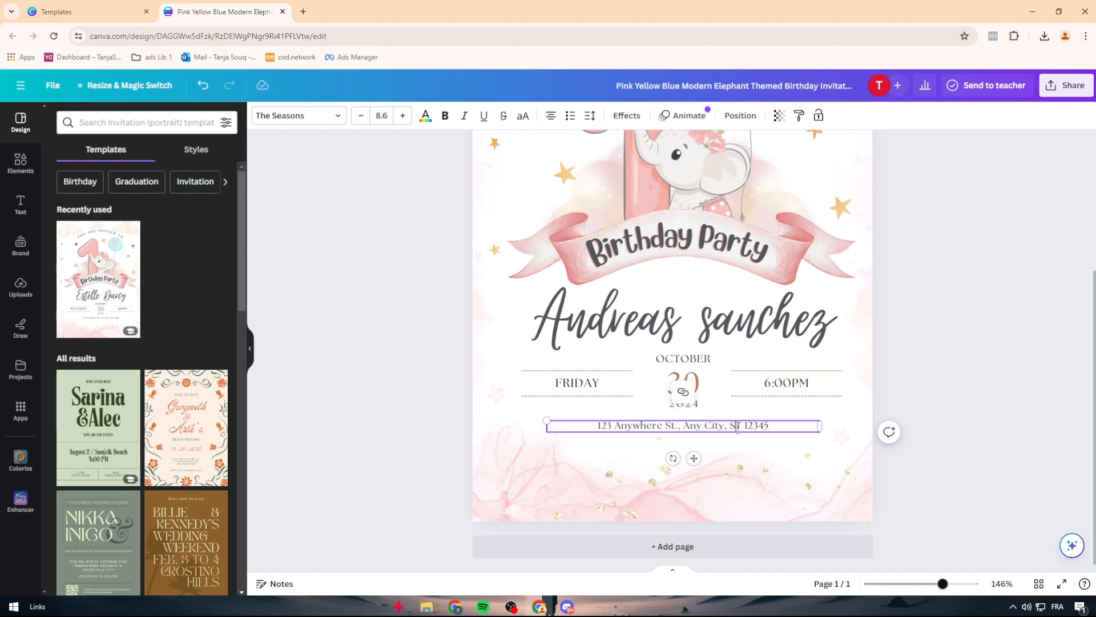
click(970, 467)
click(676, 474)
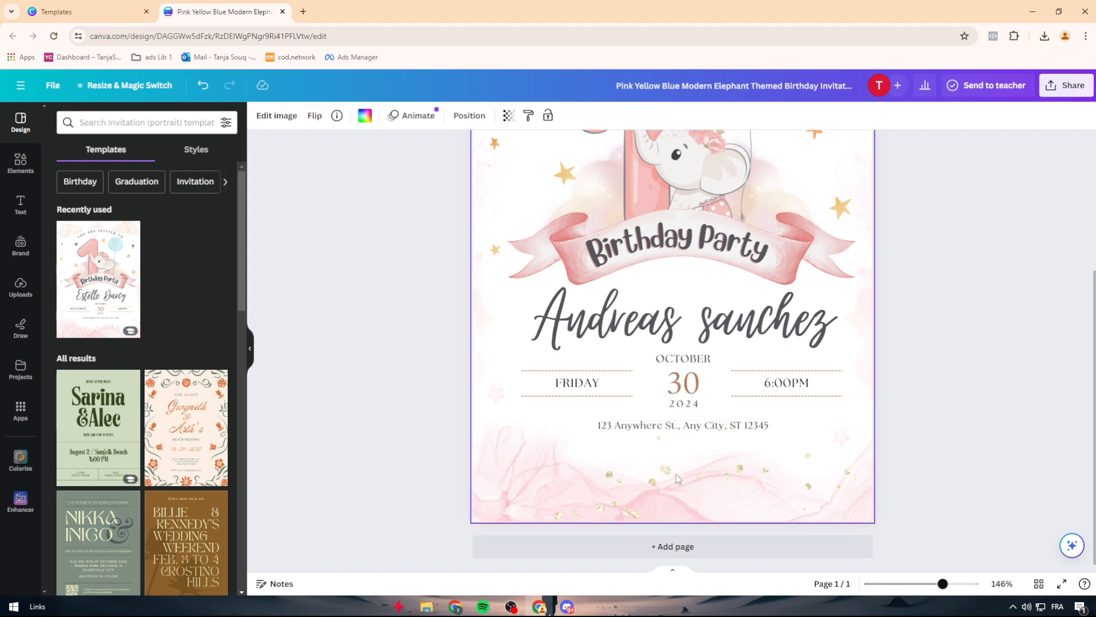
Step: Try moving the number 1 and elephant illustration toward the page's right side, and undo the move
scroll(514, 394, up, 3)
drag(682, 347, 790, 351)
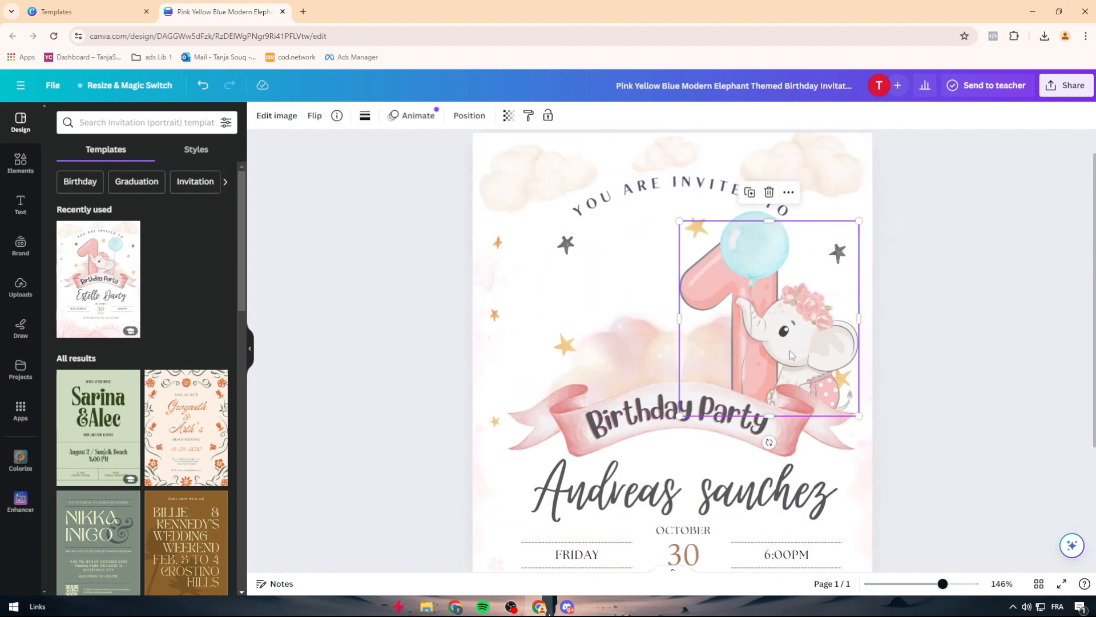
key(ctrl+z)
Step: Select the light blue balloon and search the invitation templates for "BALLON"
click(758, 265)
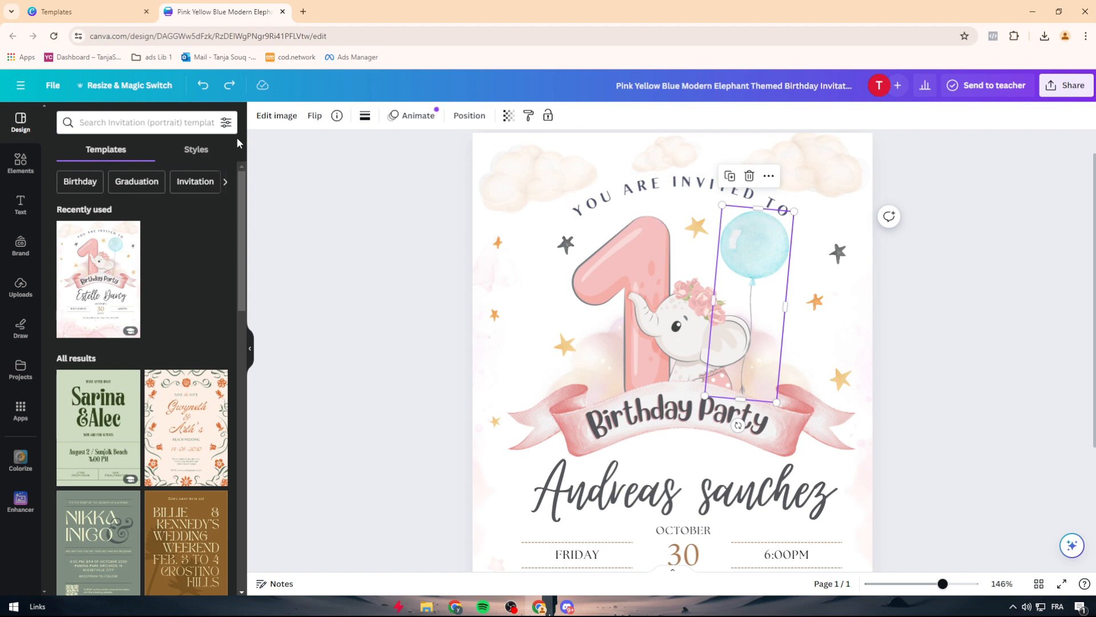
click(164, 123)
text(BALLON)
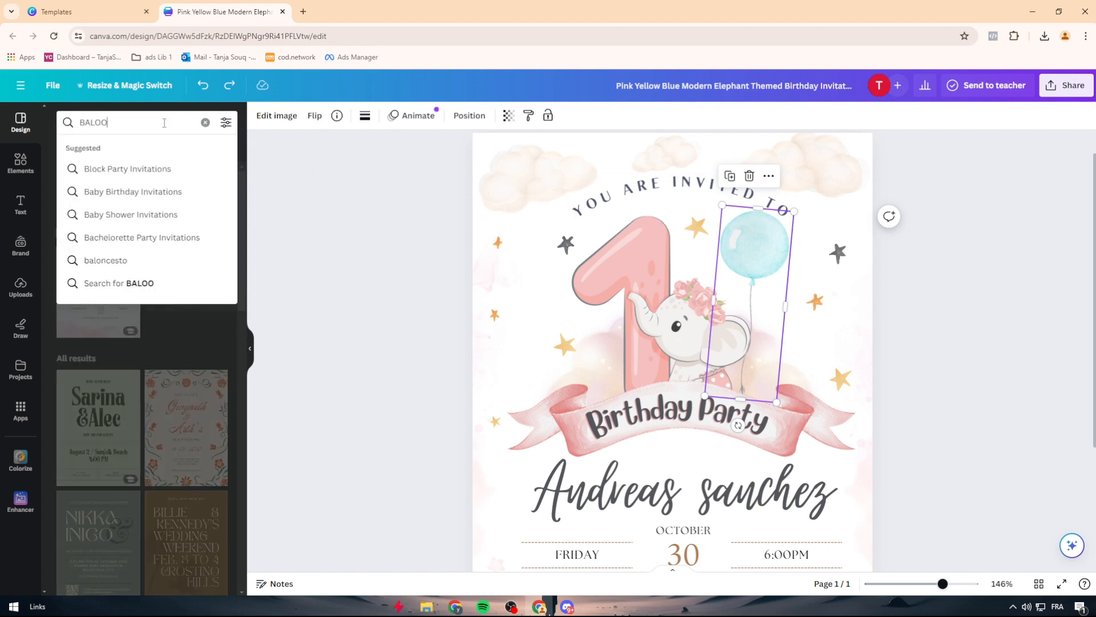
click(183, 284)
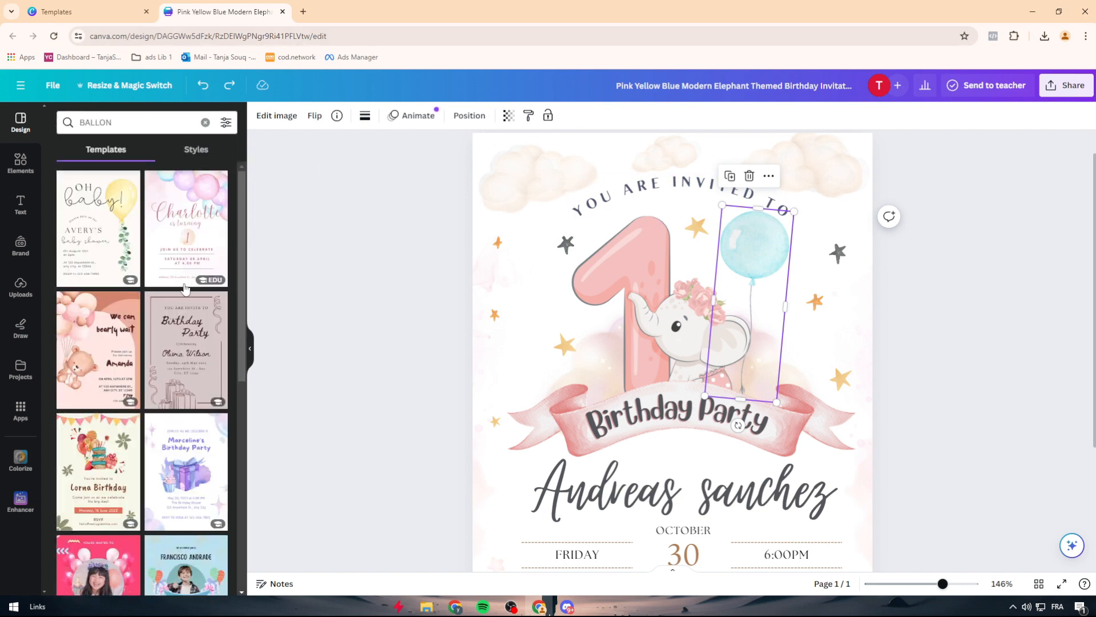
scroll(124, 236, down, 5)
Step: Search the design elements for "BALLON"
click(21, 163)
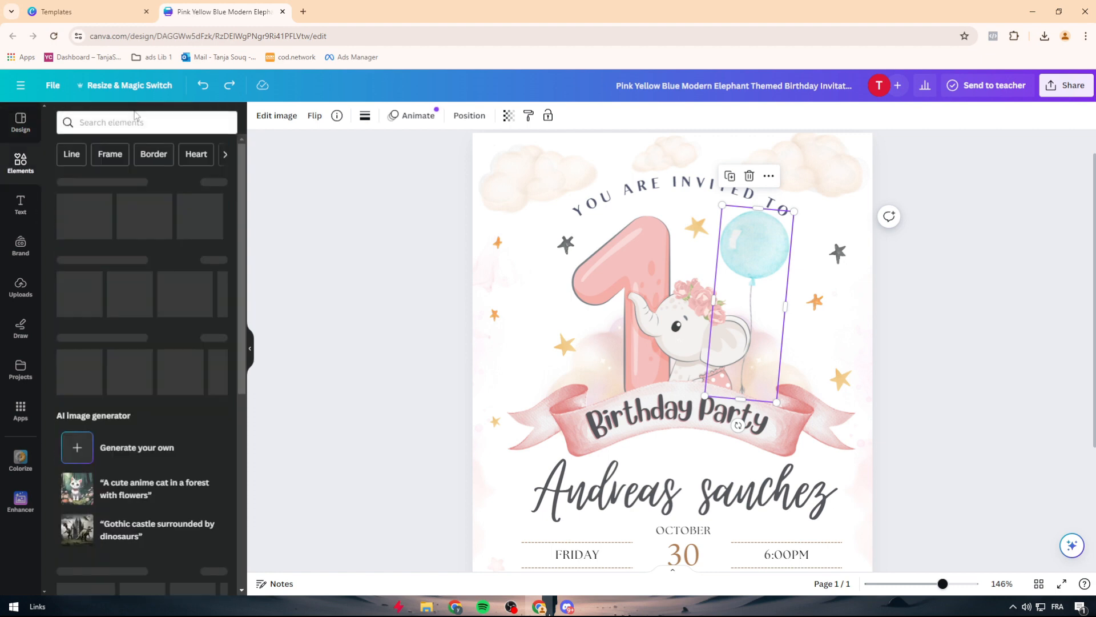
click(136, 123)
text(BALLON)
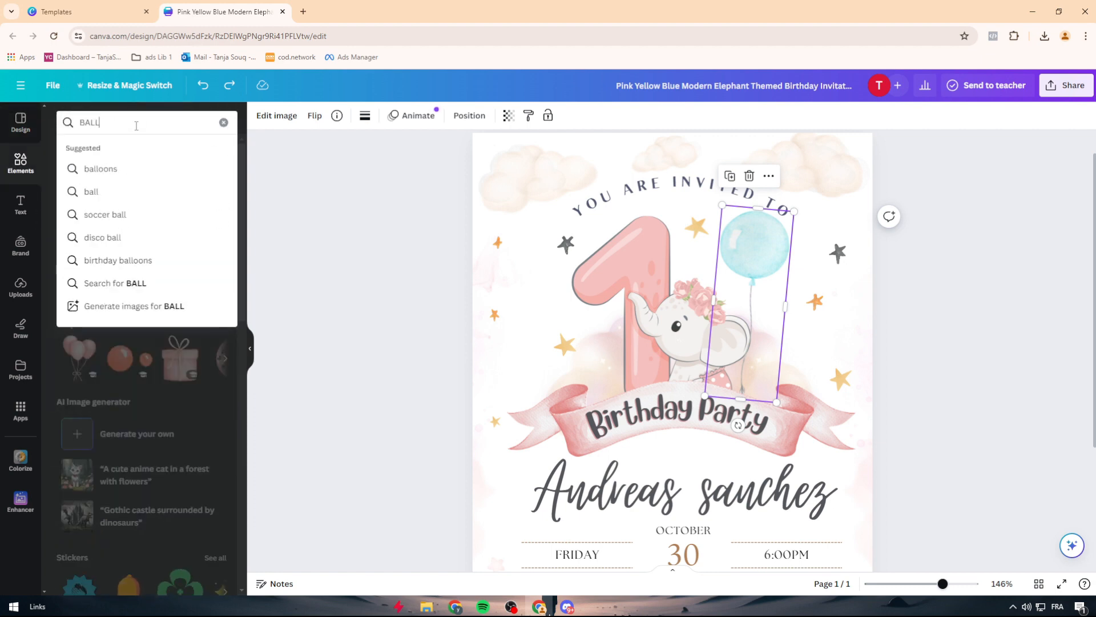
key(Return)
Step: Try the plain blue balloon graphic over the invitation's existing balloon, and delete it again
click(80, 237)
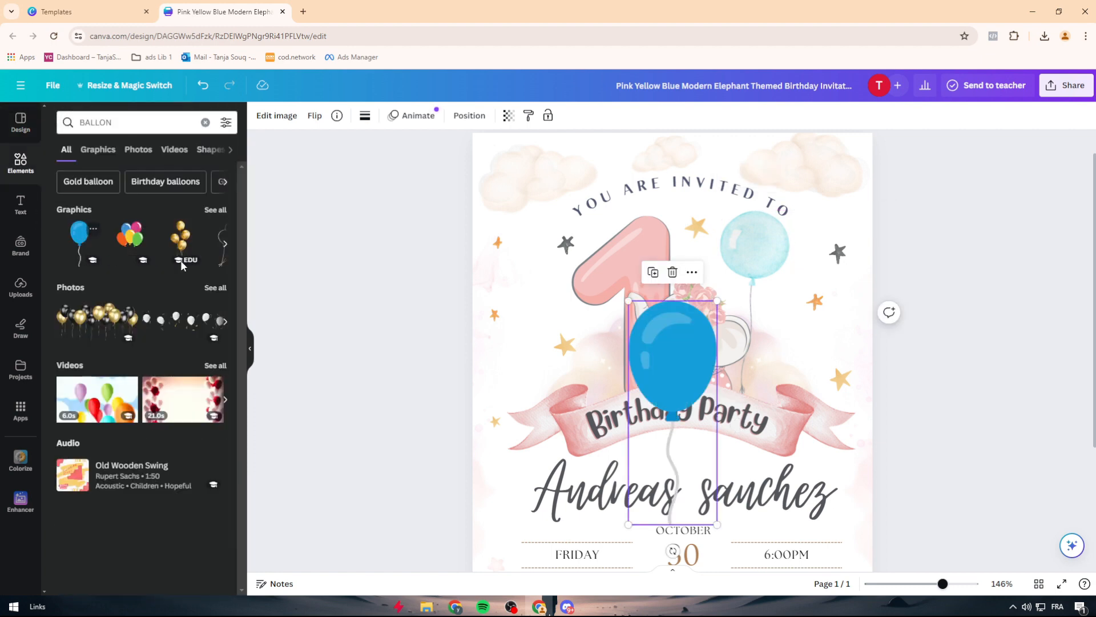
drag(683, 354, 780, 252)
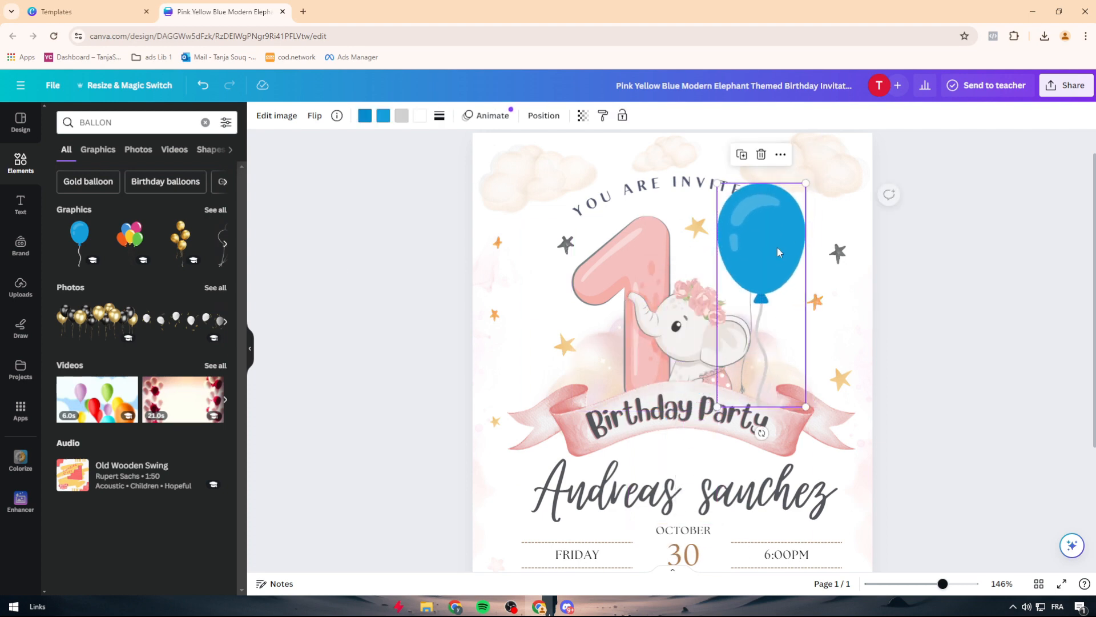
key(Delete)
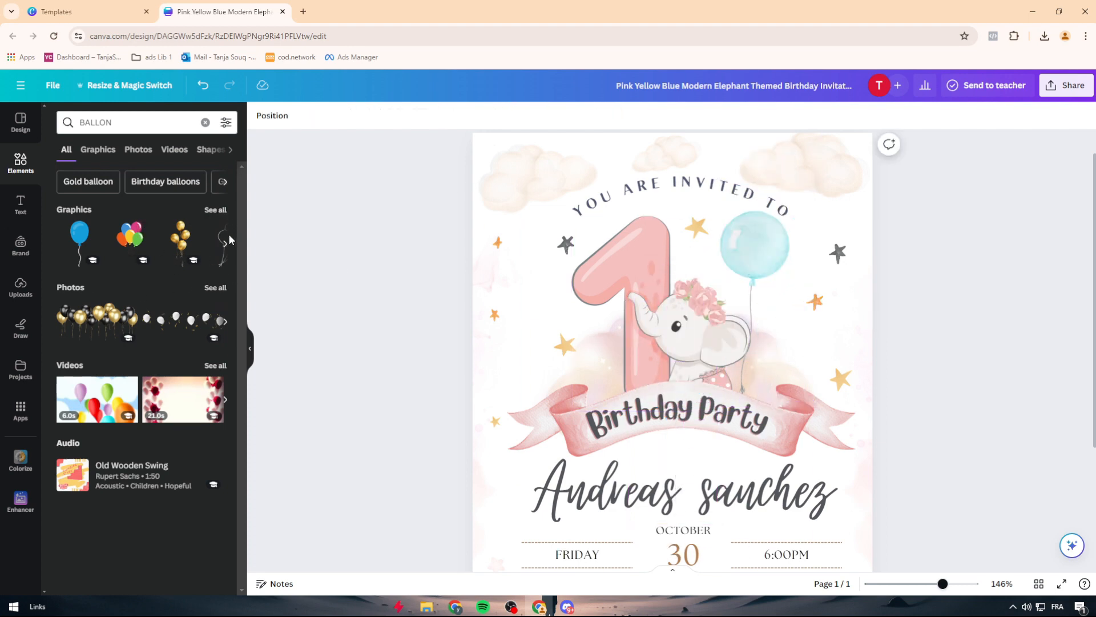
Step: Refine the element search to "PINK BALLON" and add the photo of the pink and white balloon bunch
click(89, 121)
click(84, 125)
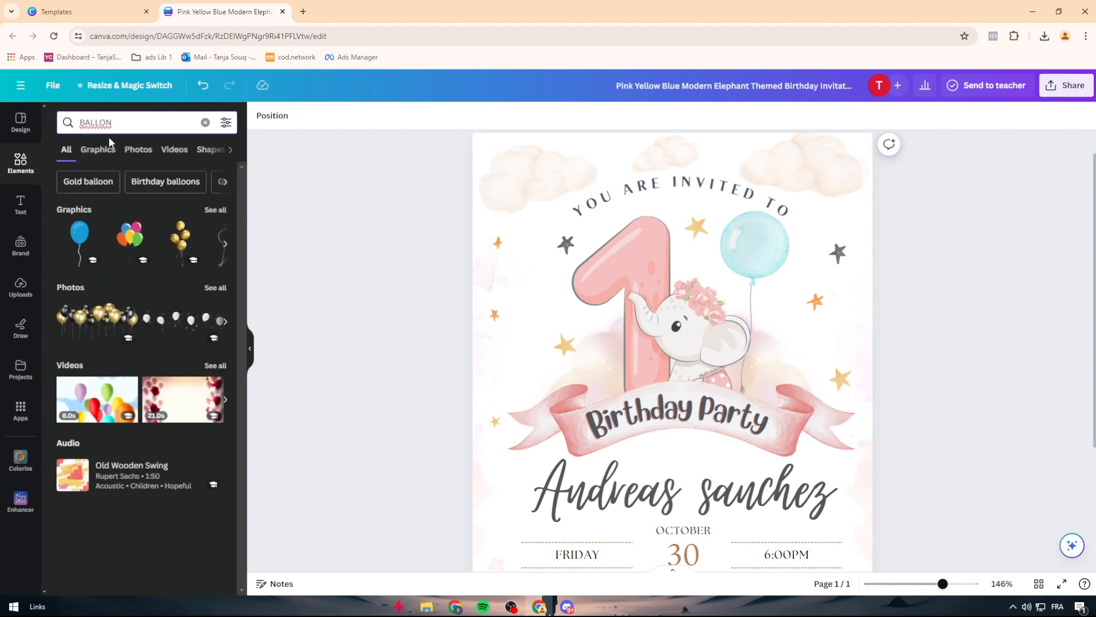
text(PINK)
key(Return)
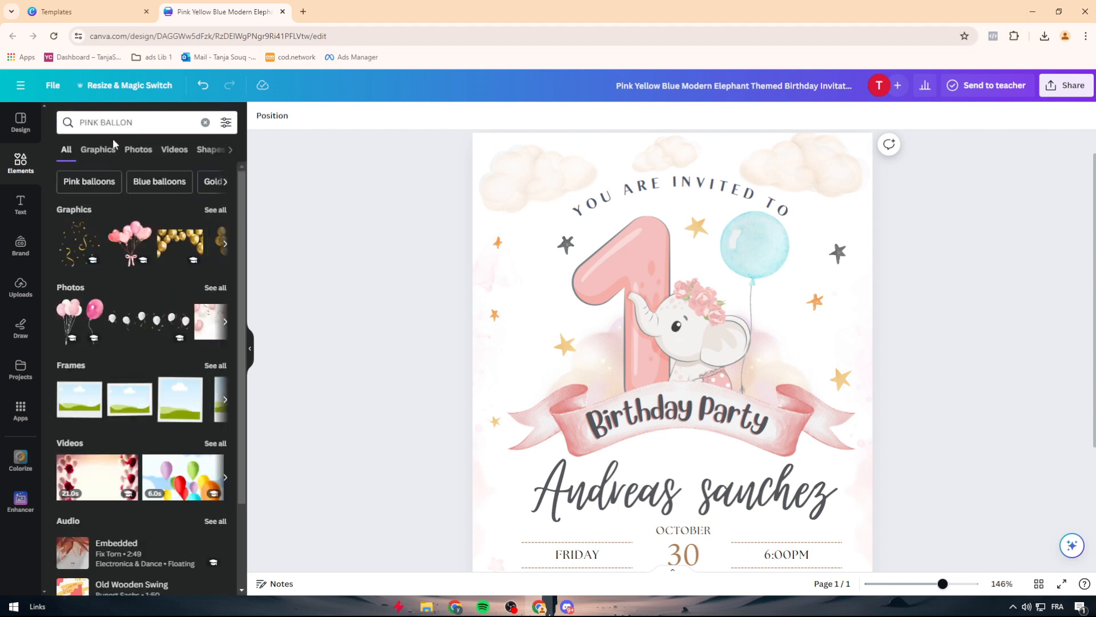
click(88, 326)
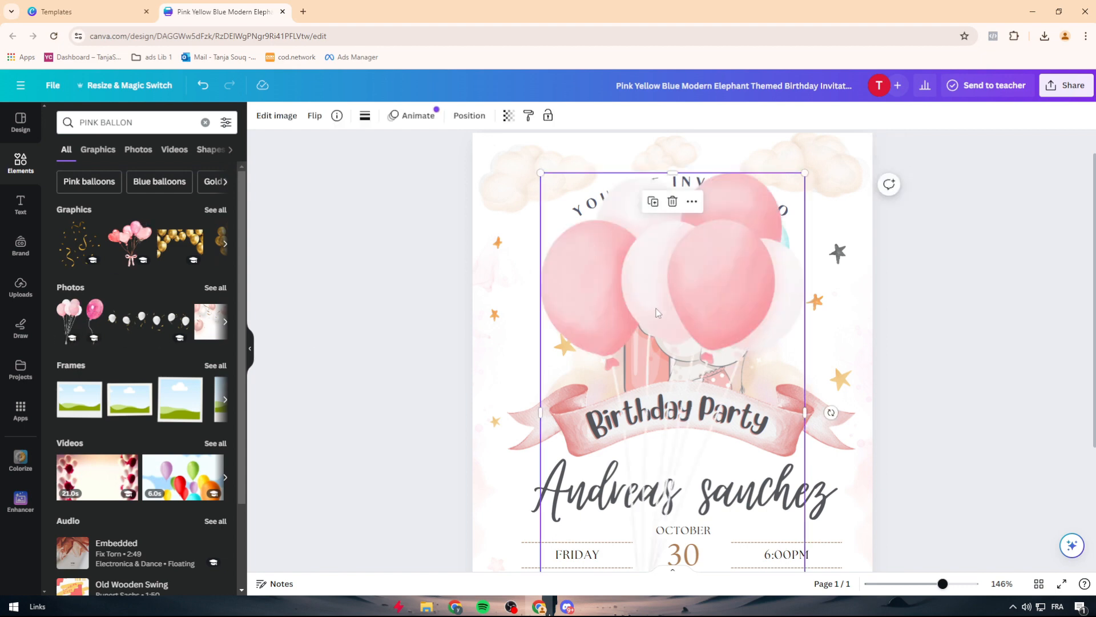
Step: Shrink the pink balloon bunch and place it beside the elephant where the light blue balloon is
drag(728, 260, 701, 303)
drag(774, 196, 641, 441)
drag(591, 509, 754, 235)
Step: Delete the original light blue balloon from the invitation
click(820, 317)
click(739, 243)
key(Delete)
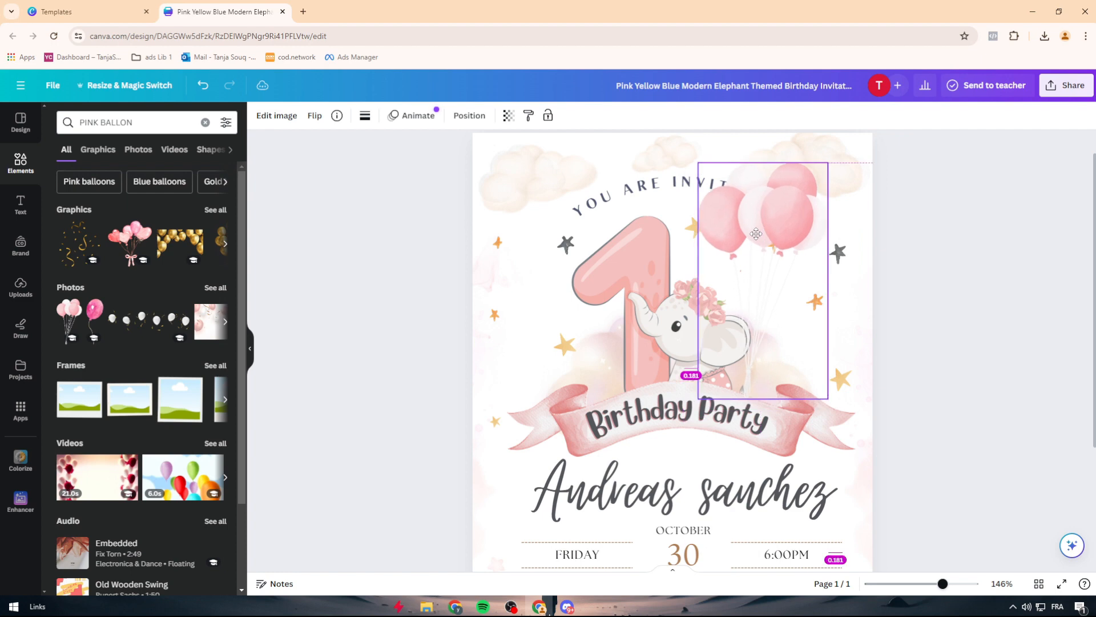
click(1011, 306)
Step: Show the page's layers and move the pink balloon bunch directly beneath the ribbon banner in the layer order
right_click(777, 225)
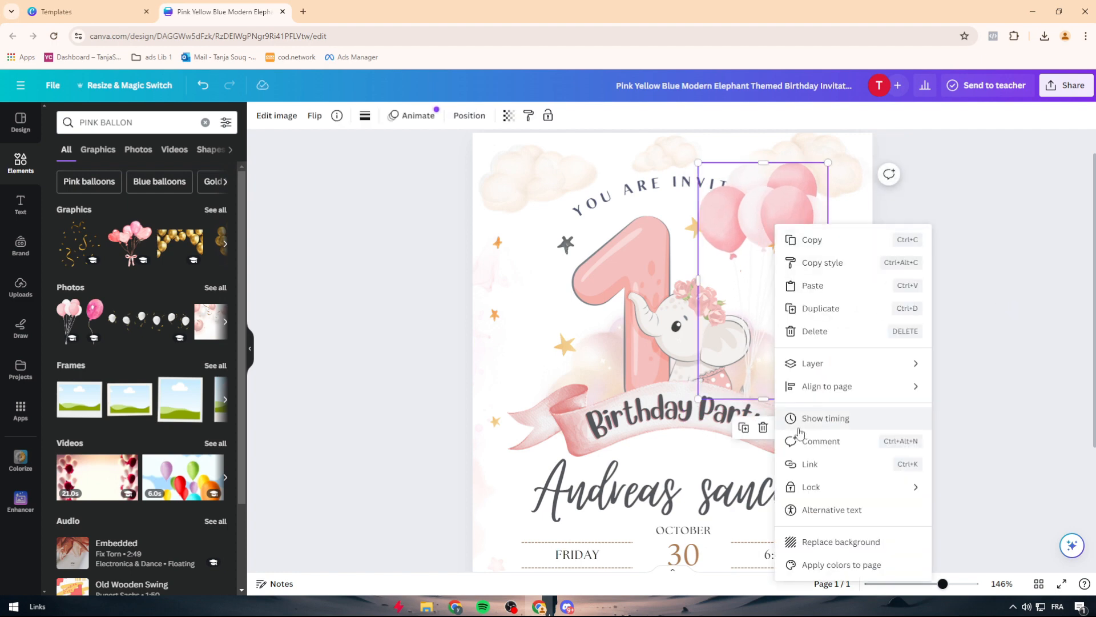
mouse_move(820, 362)
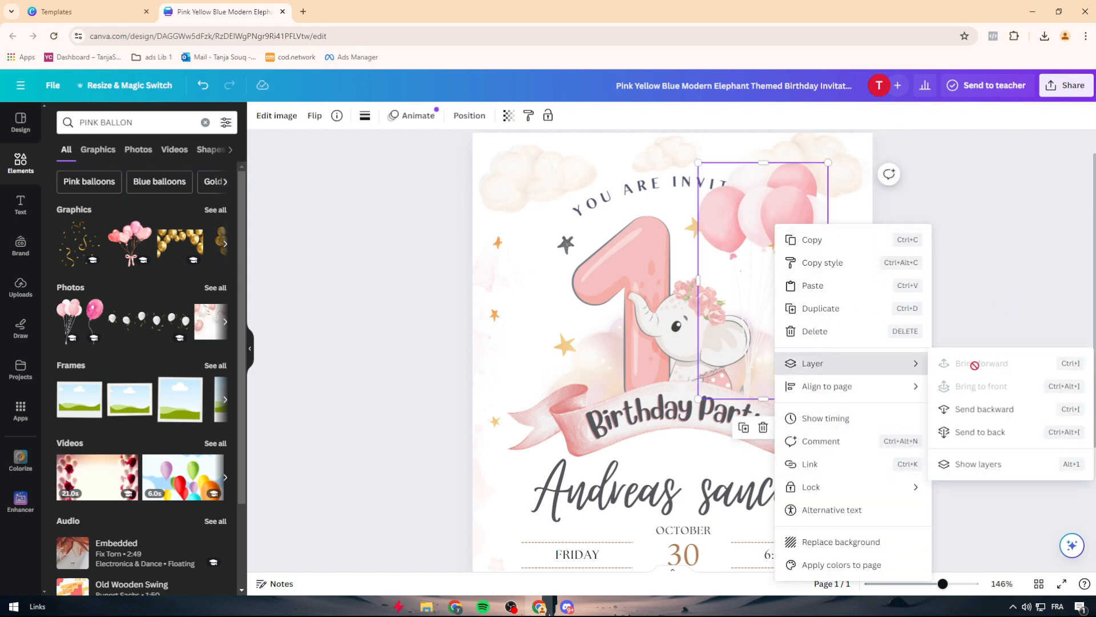
click(982, 467)
drag(158, 379, 206, 557)
scroll(153, 381, down, 7)
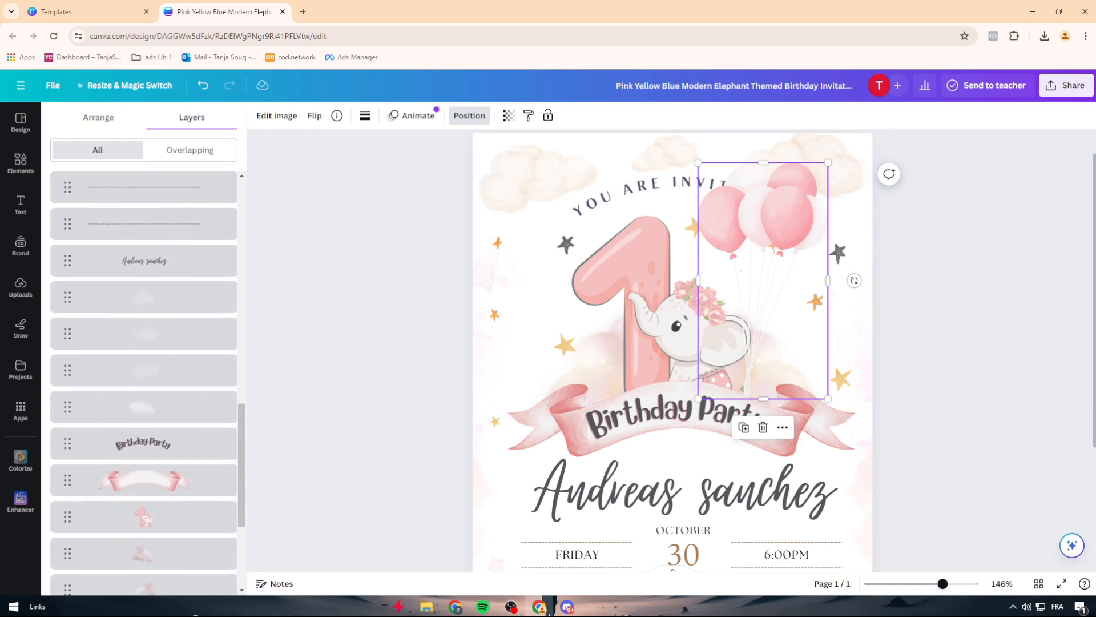
drag(153, 381, 139, 334)
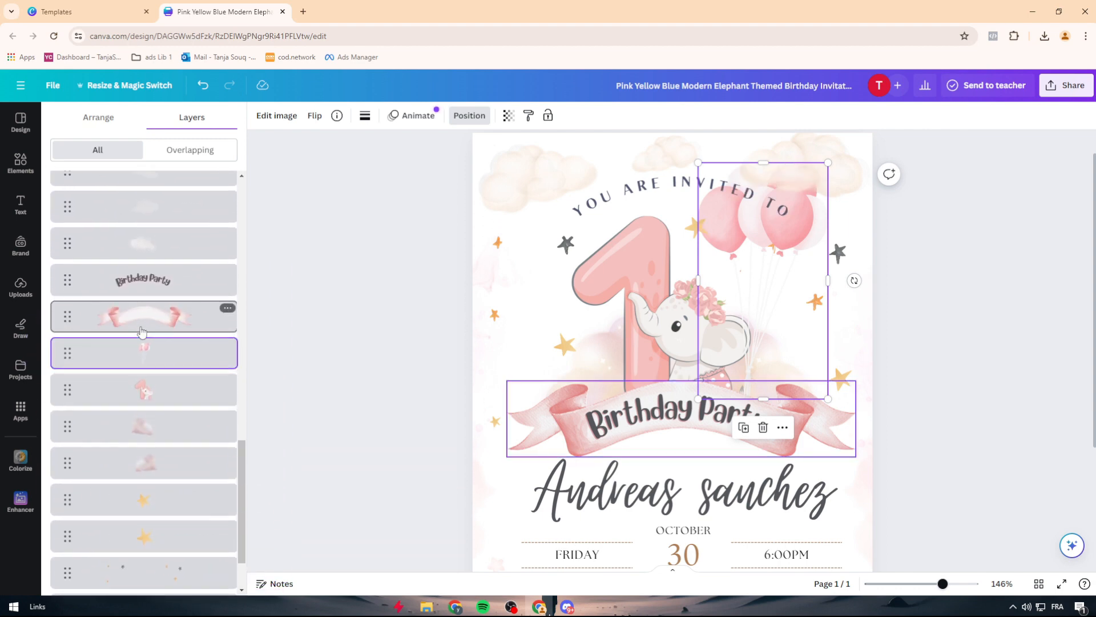
Step: Shift the pink balloon bunch slightly down and outward so its strings tuck behind the ribbon banner
drag(787, 240, 810, 271)
click(1014, 296)
click(955, 289)
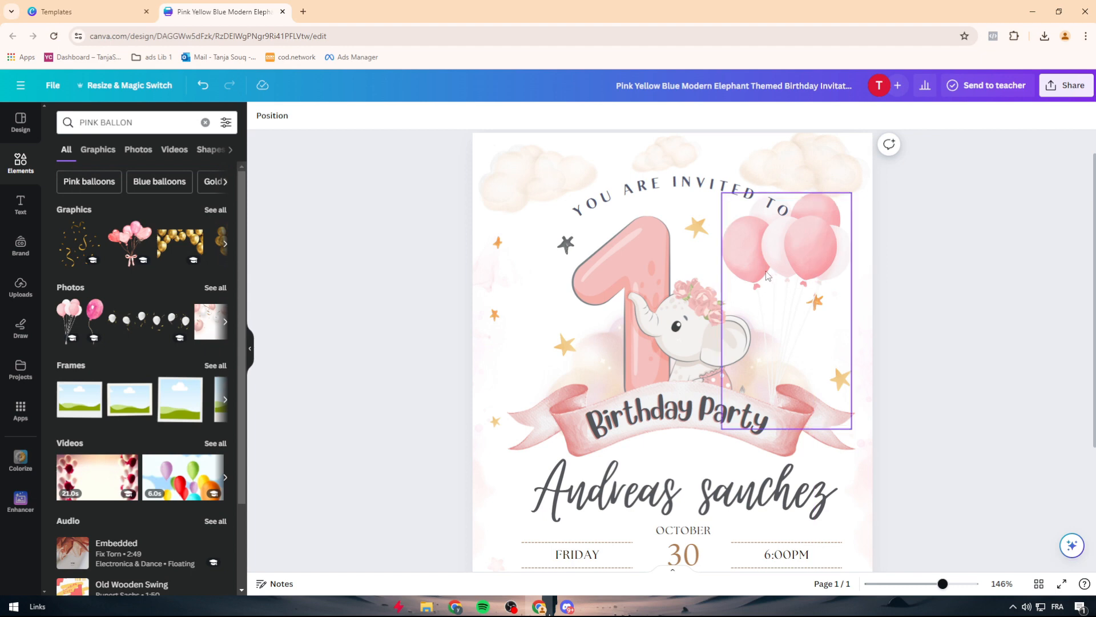
Step: Browse further pink balloon photos and graphics, and open the collection of Canva apps
click(155, 129)
triple_click(155, 128)
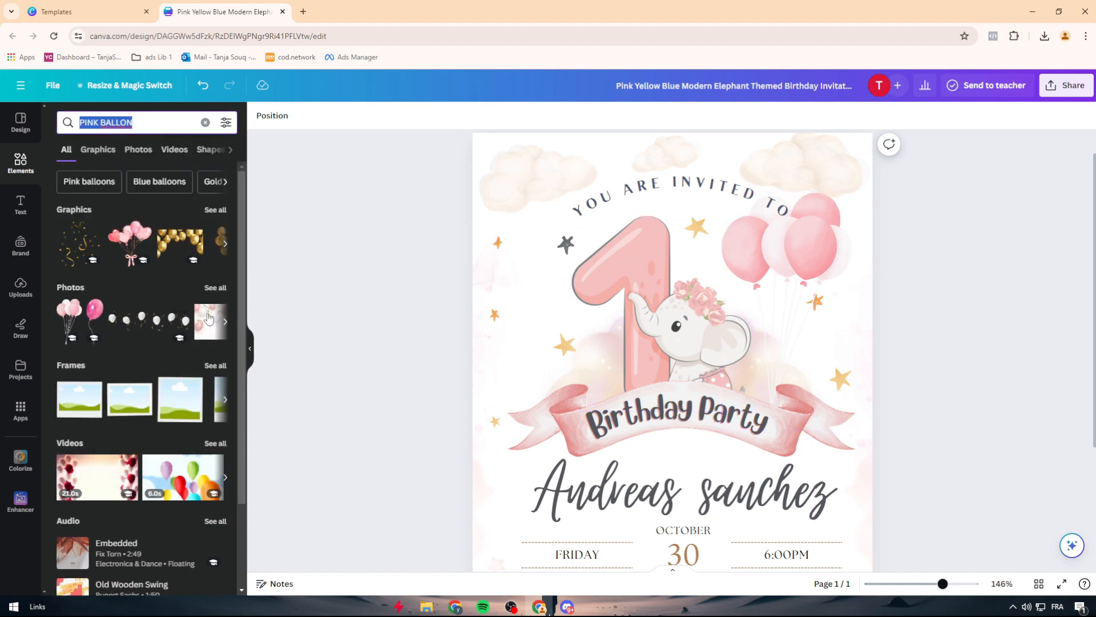
click(226, 325)
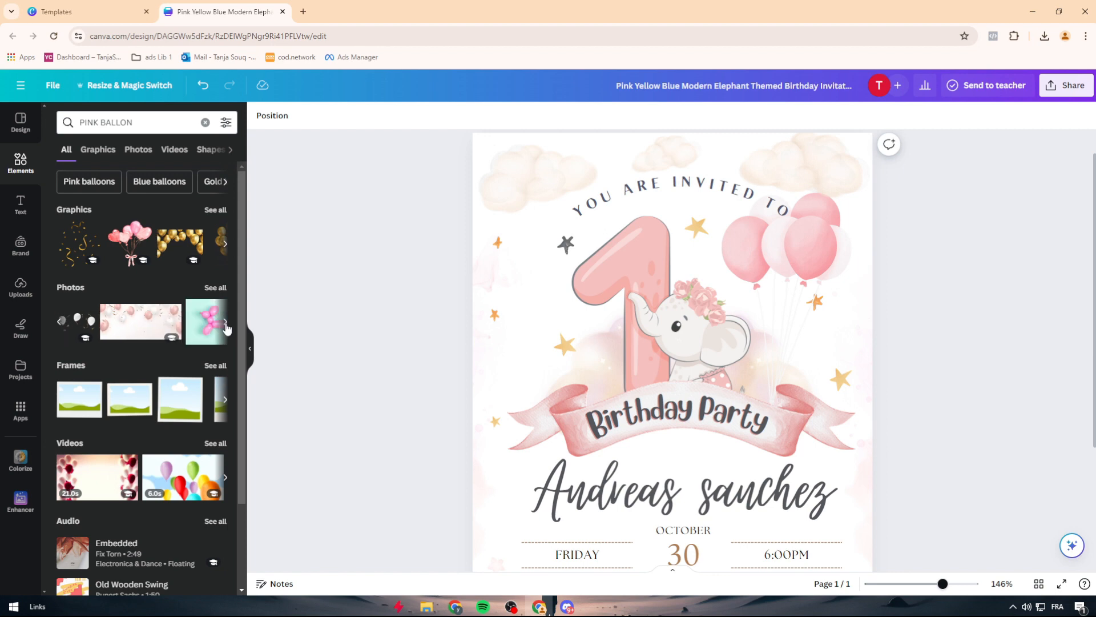
click(226, 244)
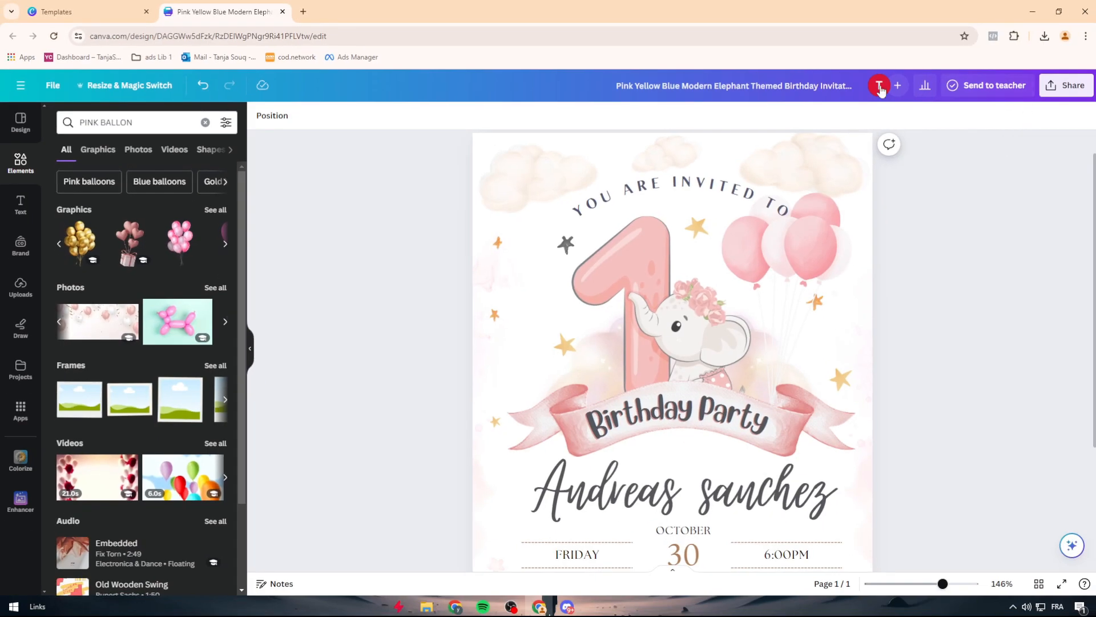
click(21, 411)
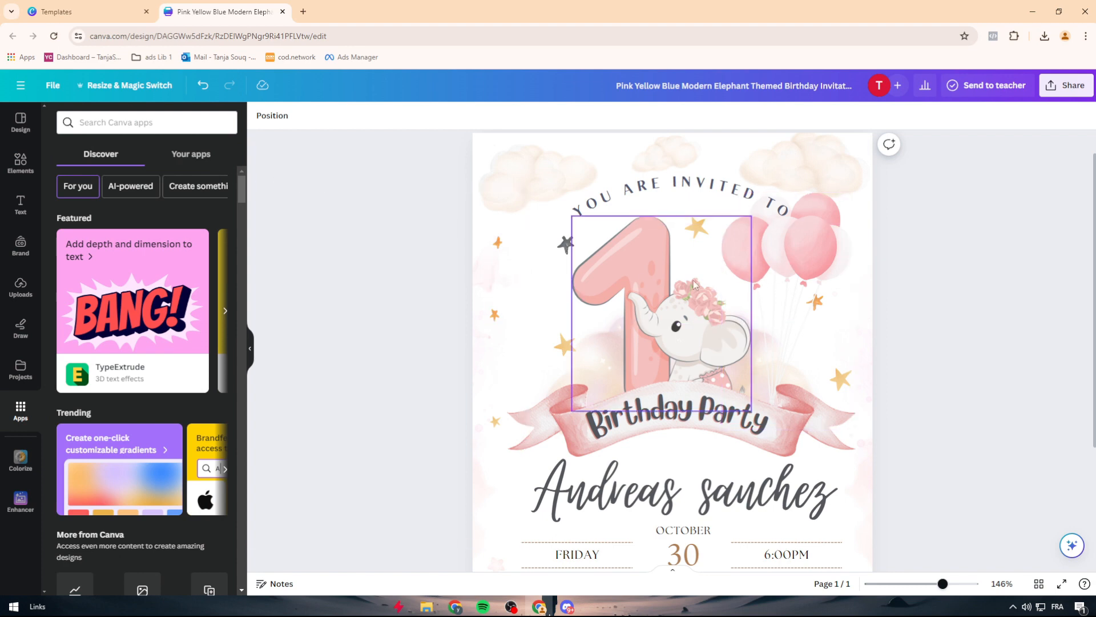
Step: Review the whole invitation page and look over the recommended actions offered for the design
drag(942, 584, 932, 590)
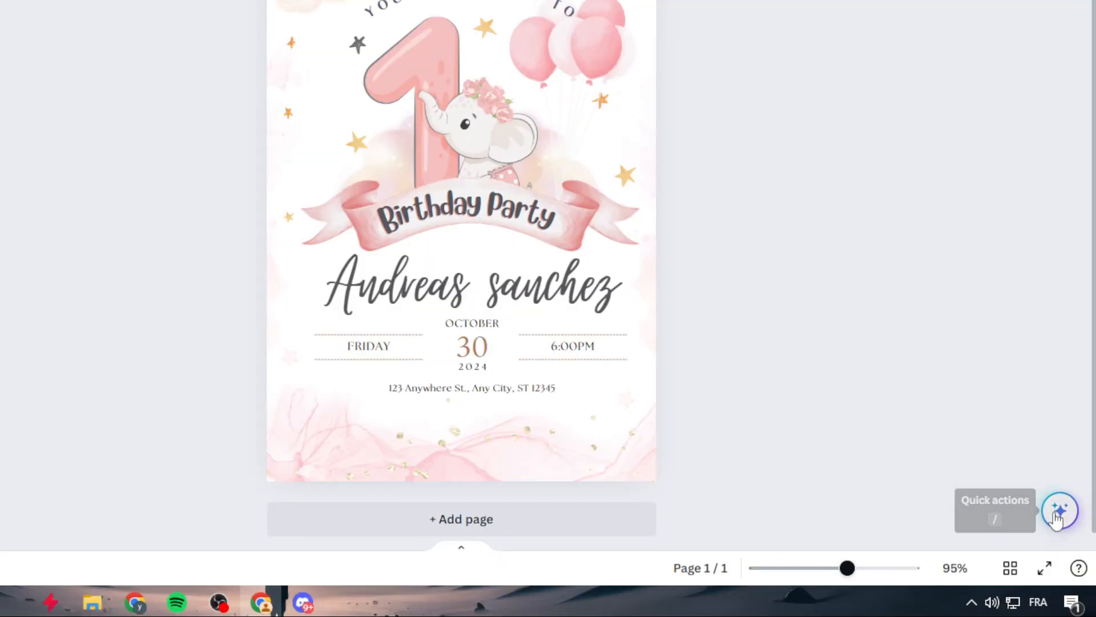
click(1058, 514)
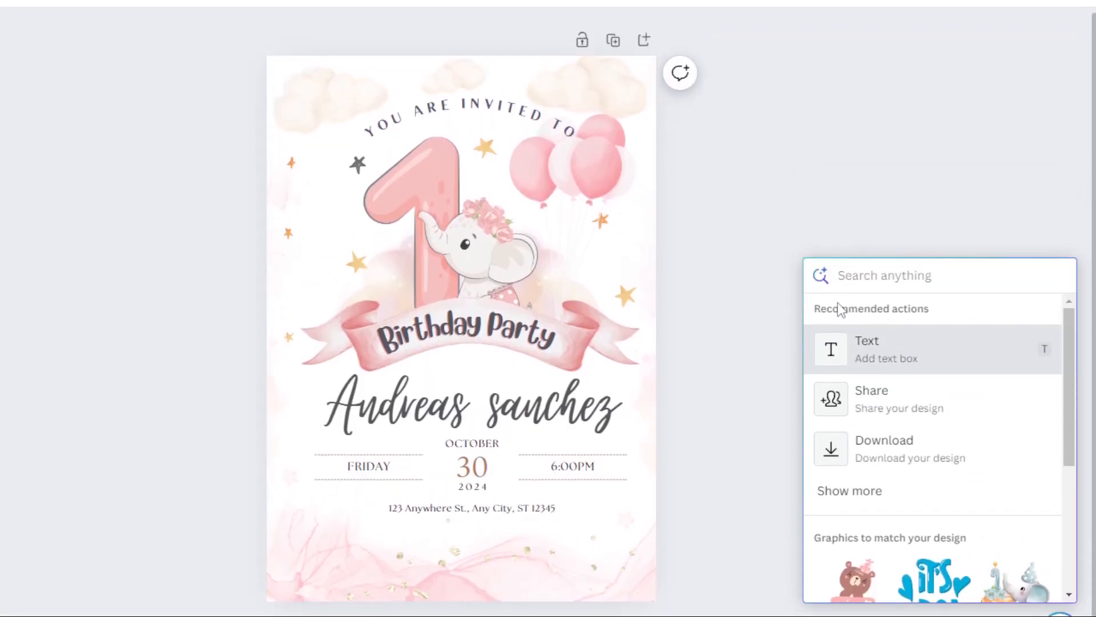
click(726, 303)
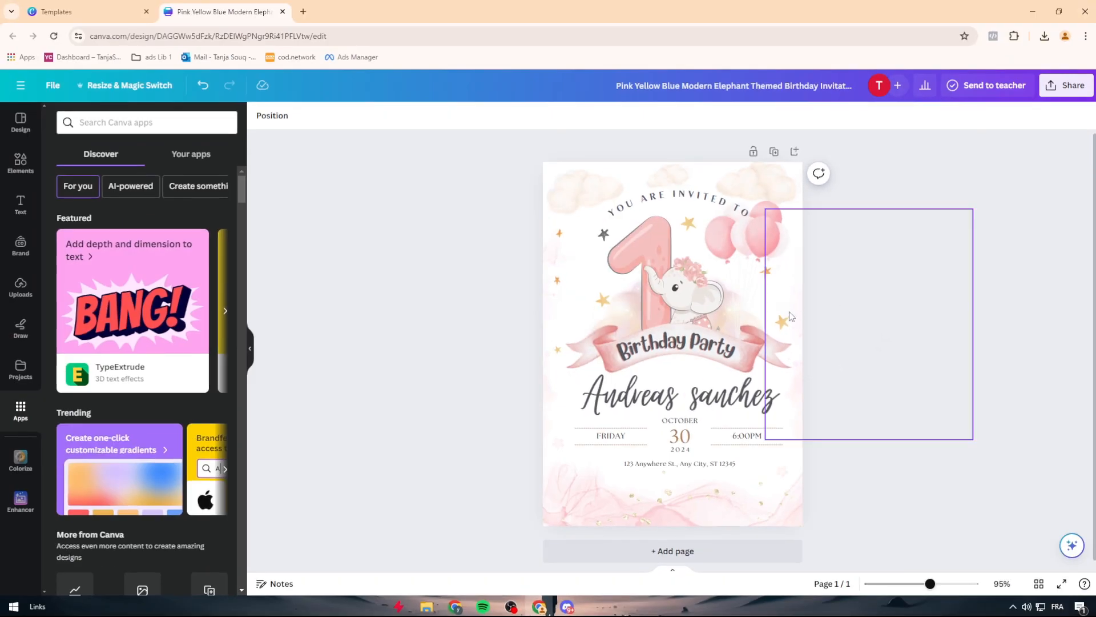
click(811, 286)
click(1041, 239)
drag(438, 142, 961, 547)
click(961, 546)
drag(851, 542, 461, 136)
click(461, 136)
Step: Examine the invitation's download options, choosing the JPG file type with quality 100
click(1066, 85)
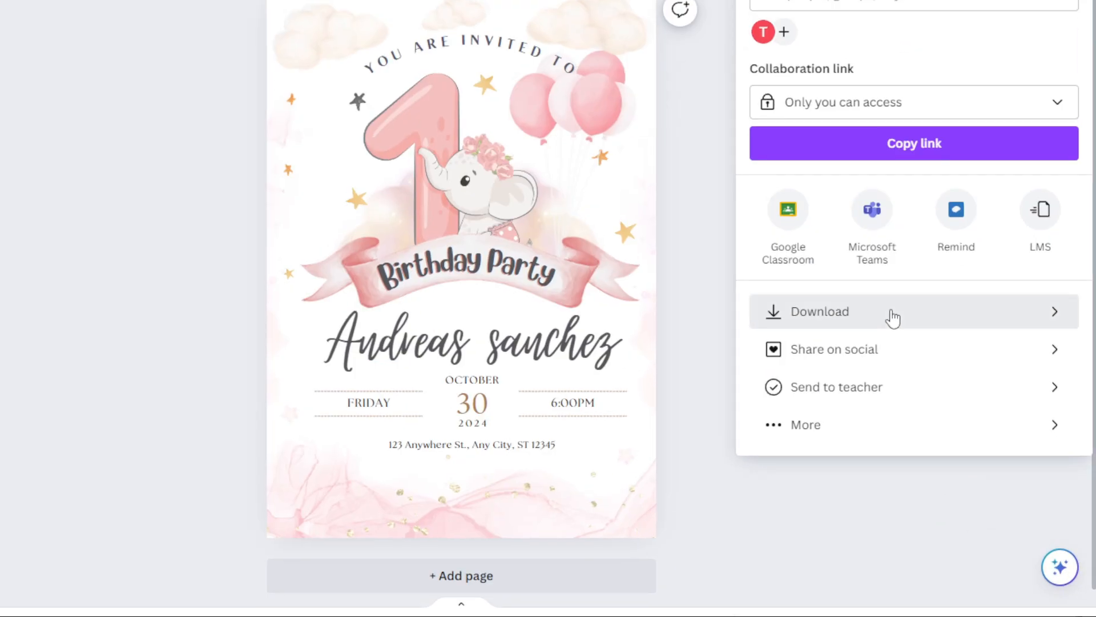
click(892, 314)
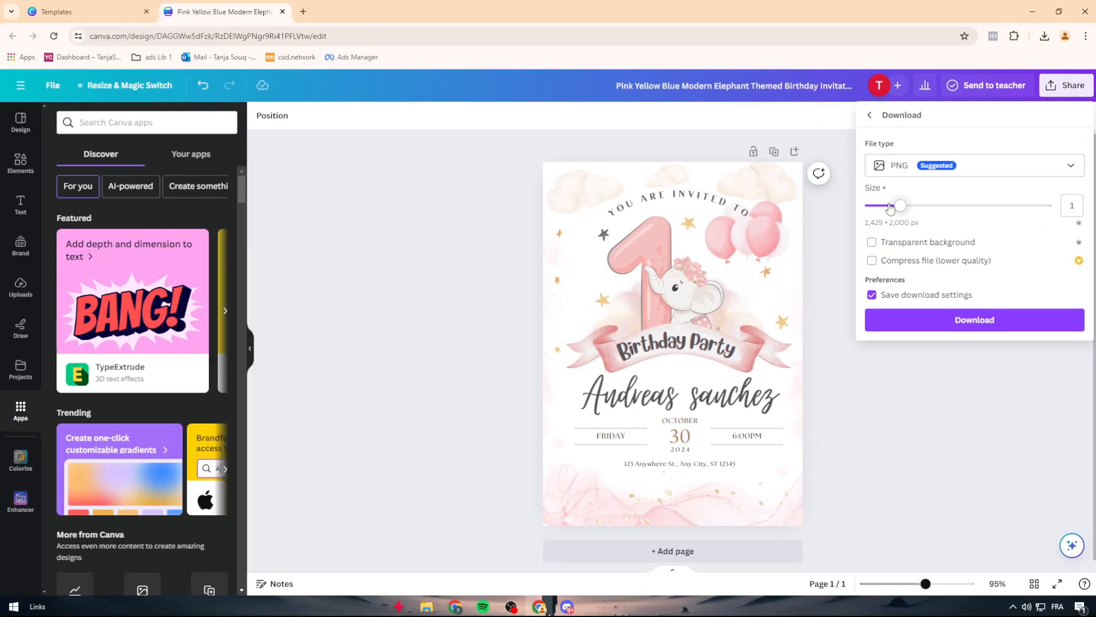
click(928, 167)
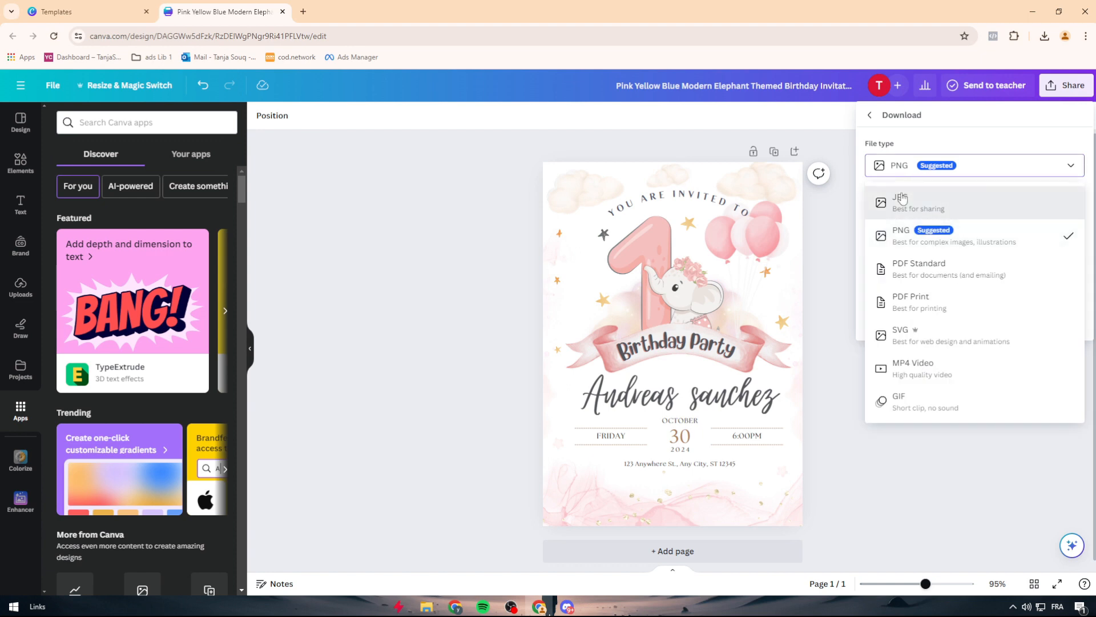
click(925, 197)
drag(1014, 256, 1052, 256)
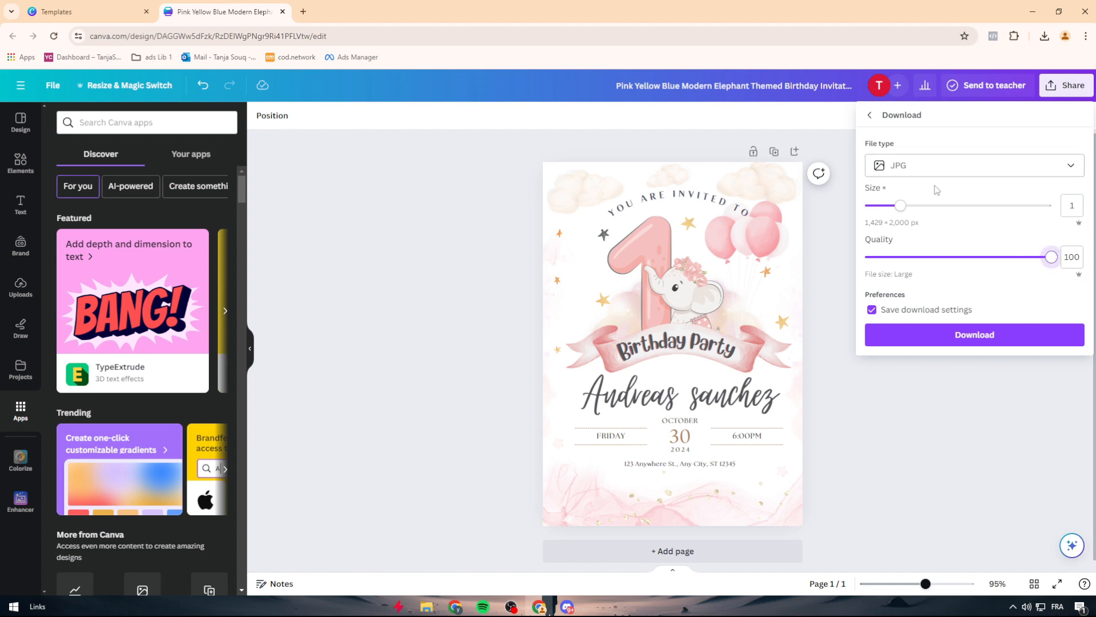
drag(1049, 263, 1030, 266)
click(870, 120)
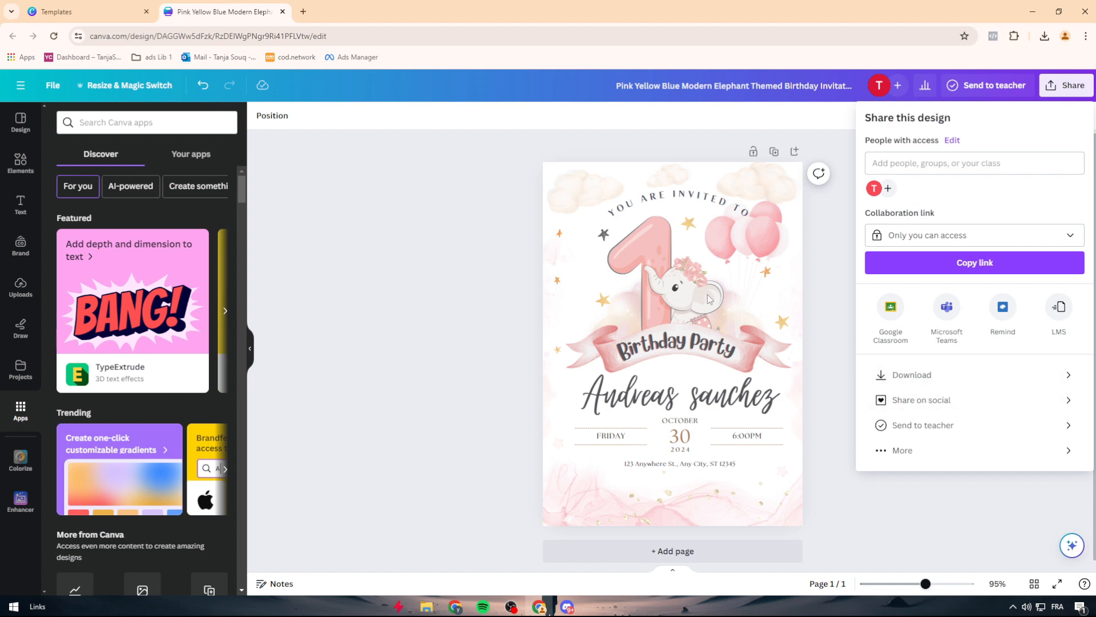
Step: Examine the social media sharing destinations for the invitation and the channels offered for scheduling a post
click(922, 400)
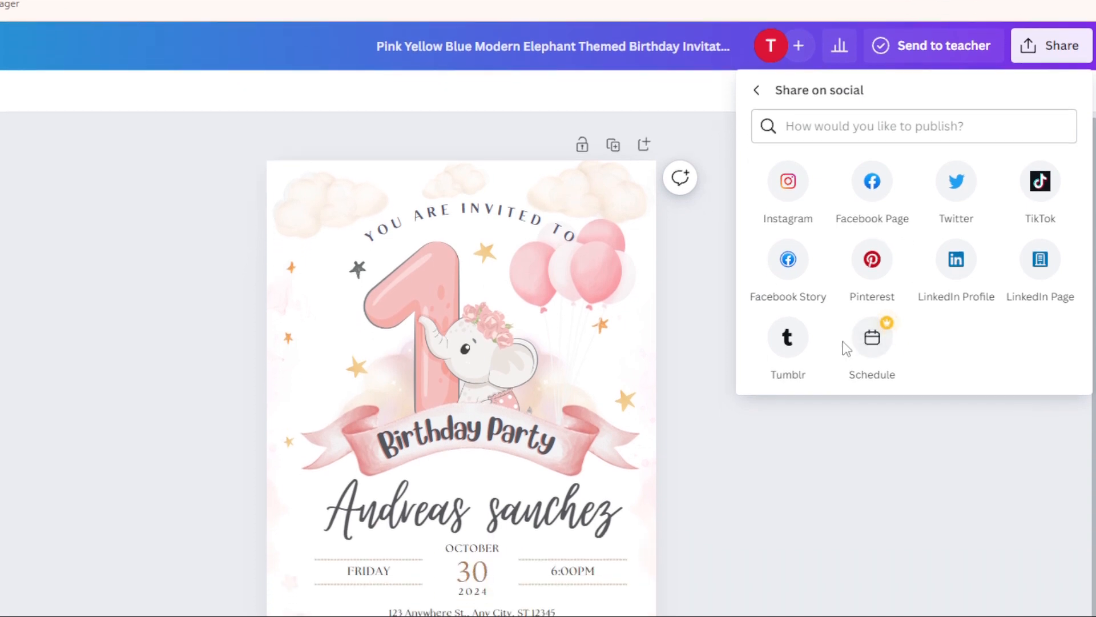
click(872, 420)
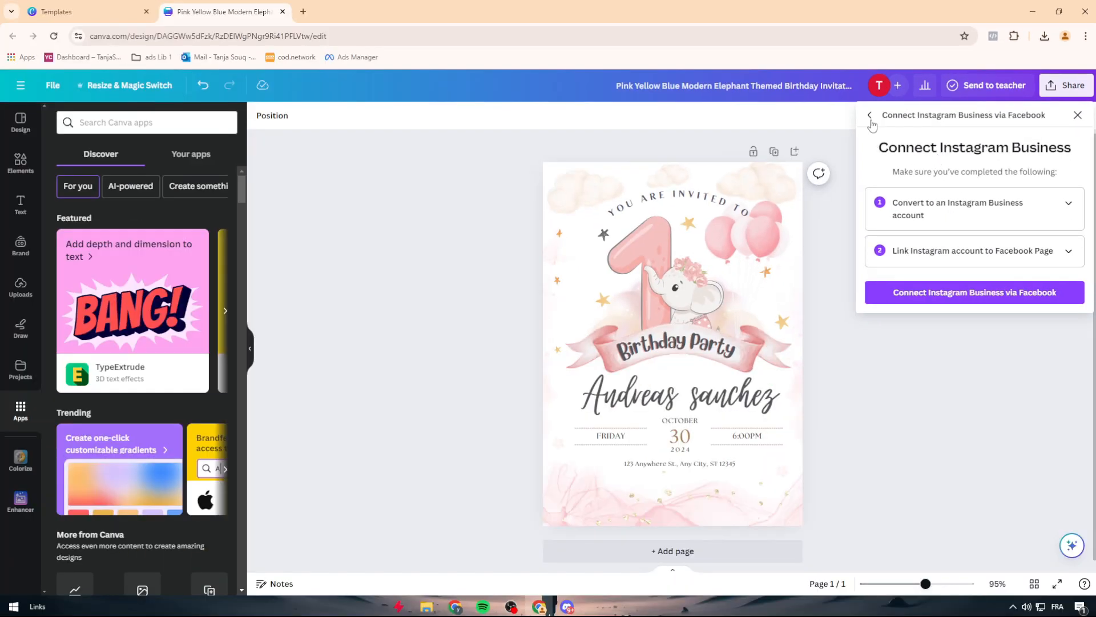
click(757, 172)
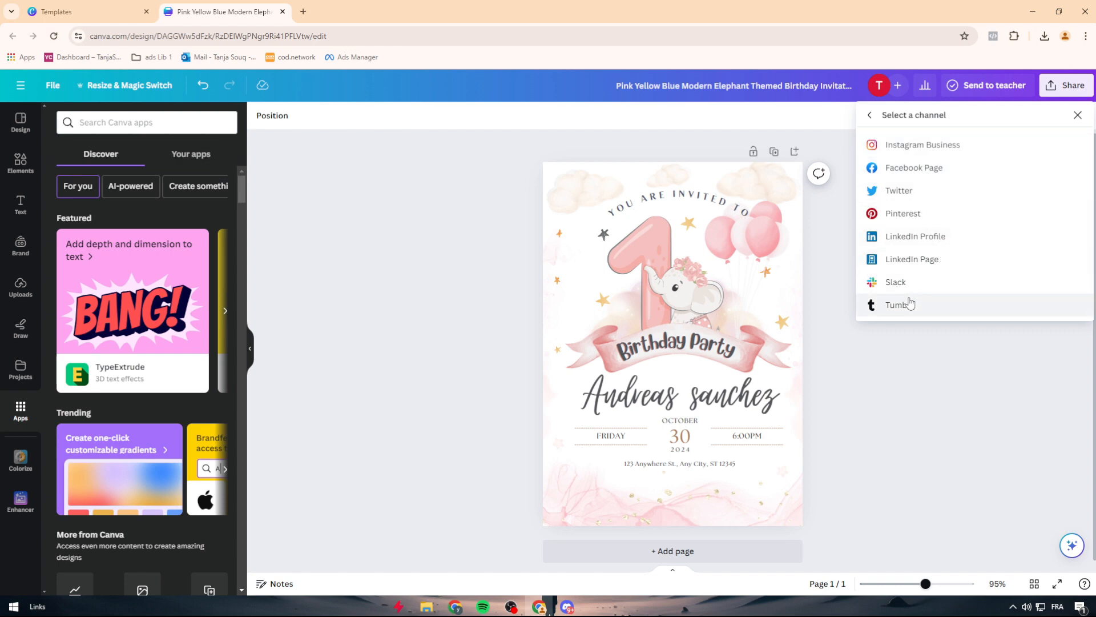
click(871, 116)
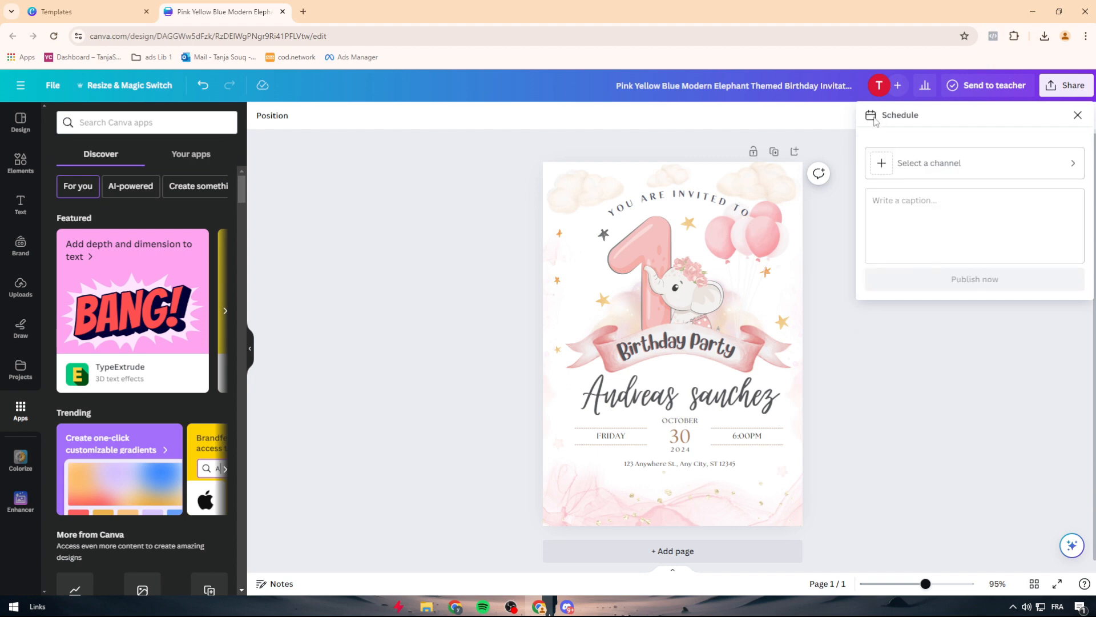
click(1078, 116)
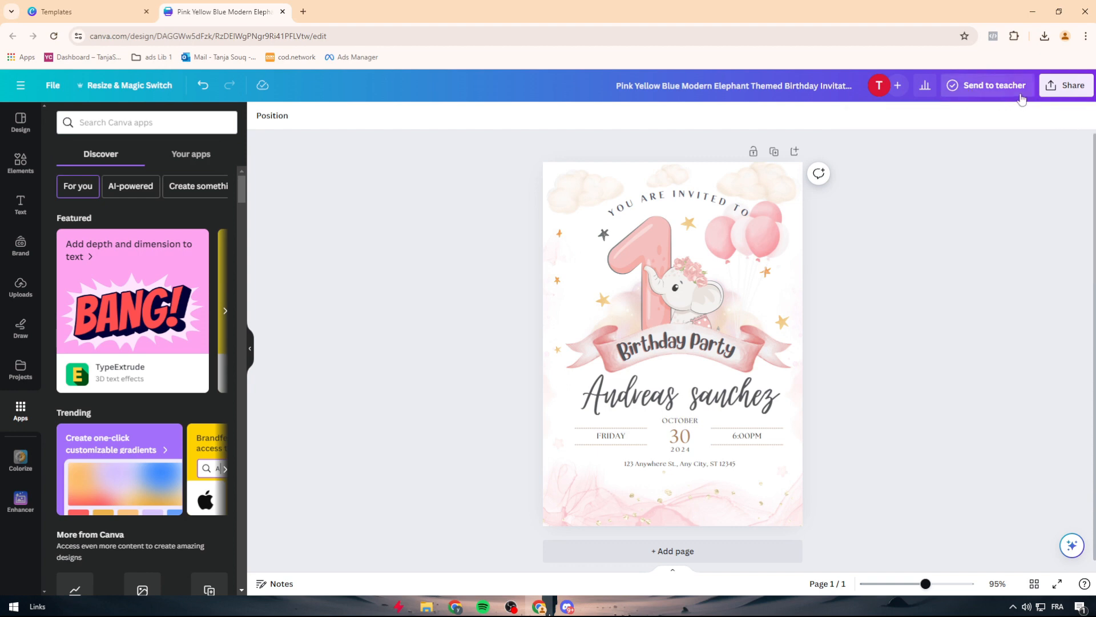
click(1054, 92)
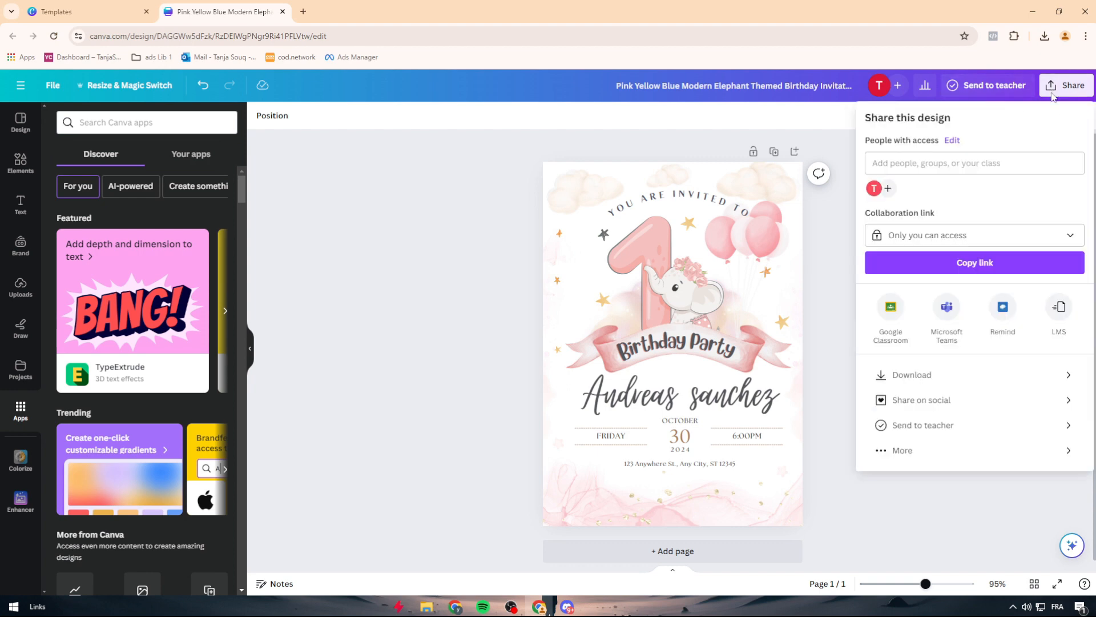
click(957, 400)
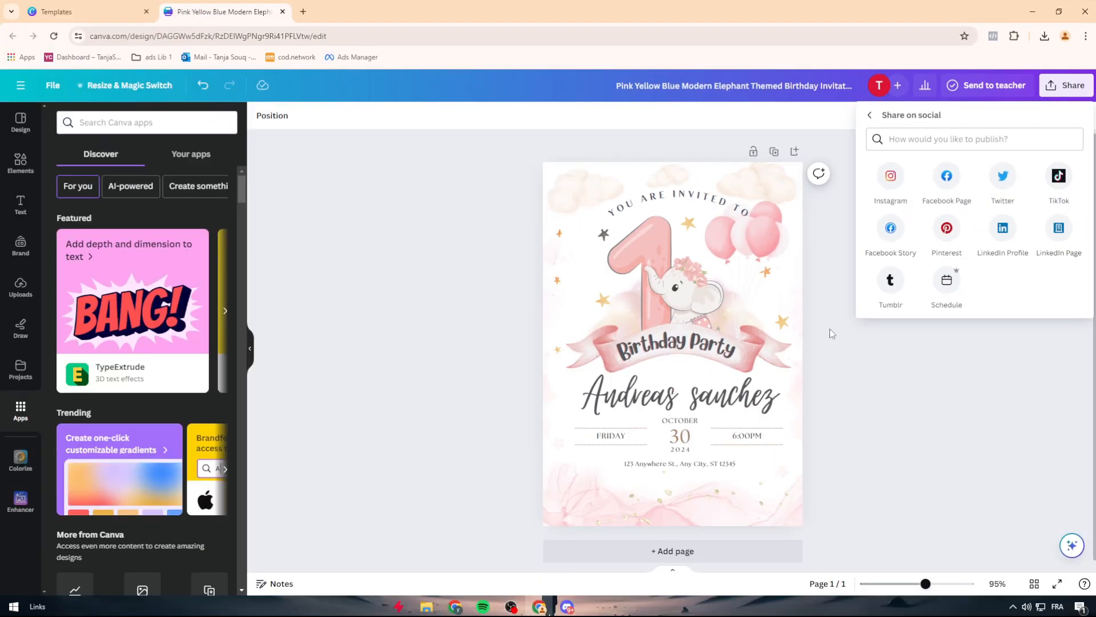
click(697, 492)
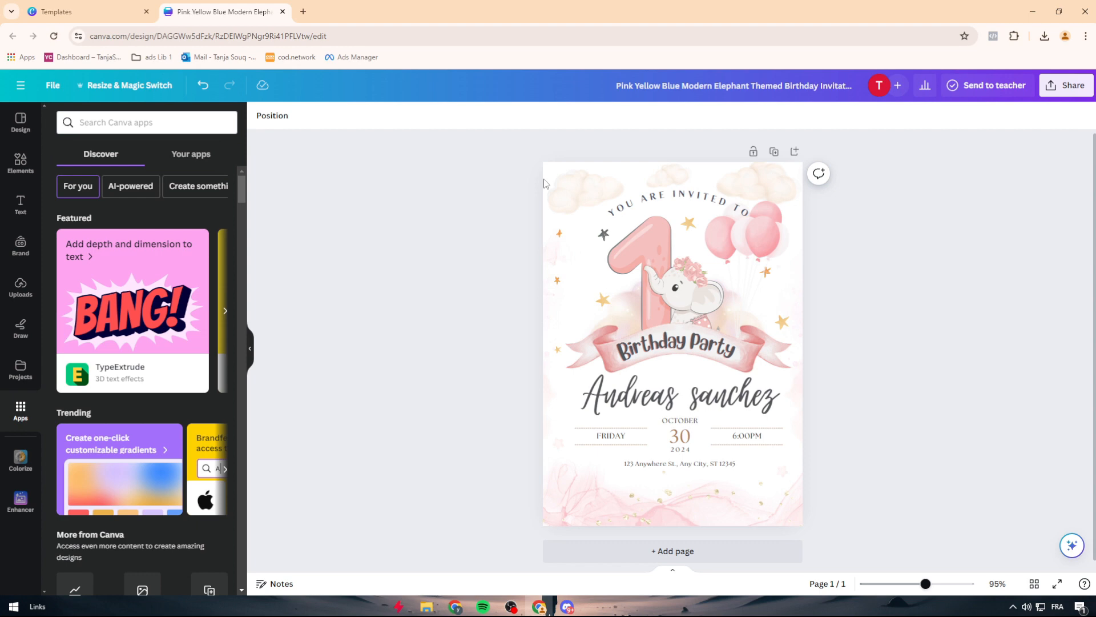
drag(480, 135, 896, 524)
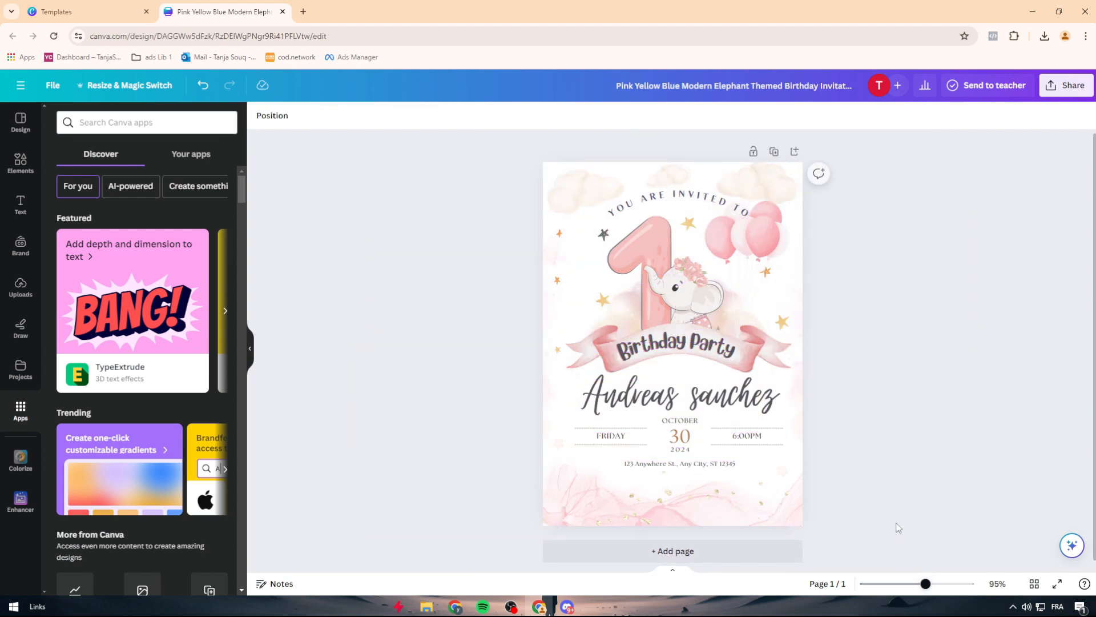
Step: Start a new design and open the custom size settings
click(29, 87)
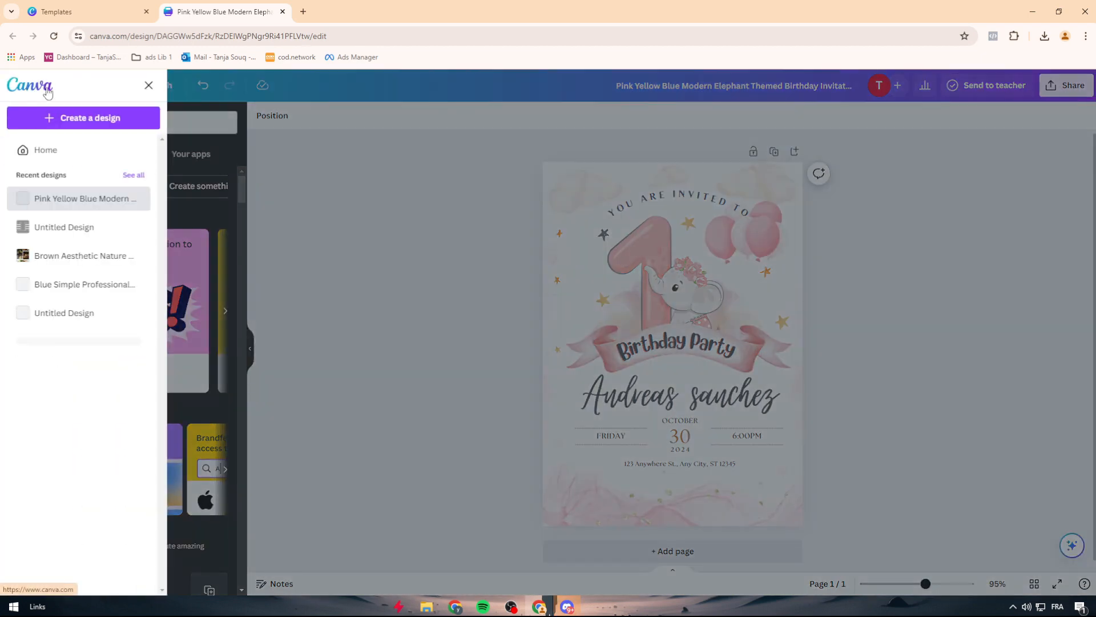
click(91, 120)
click(96, 173)
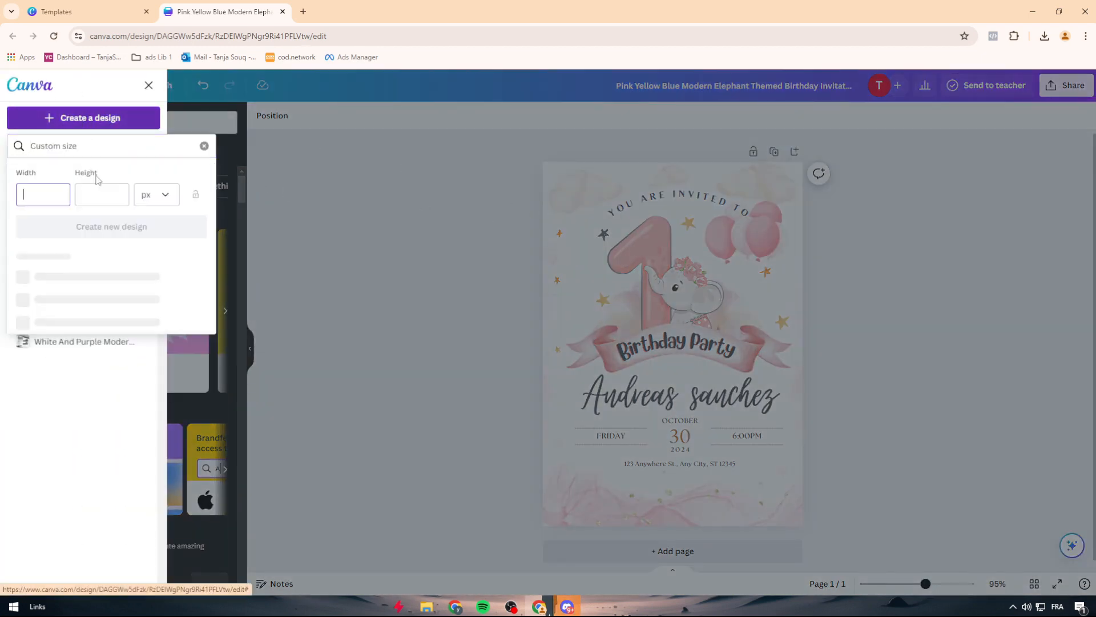
click(101, 169)
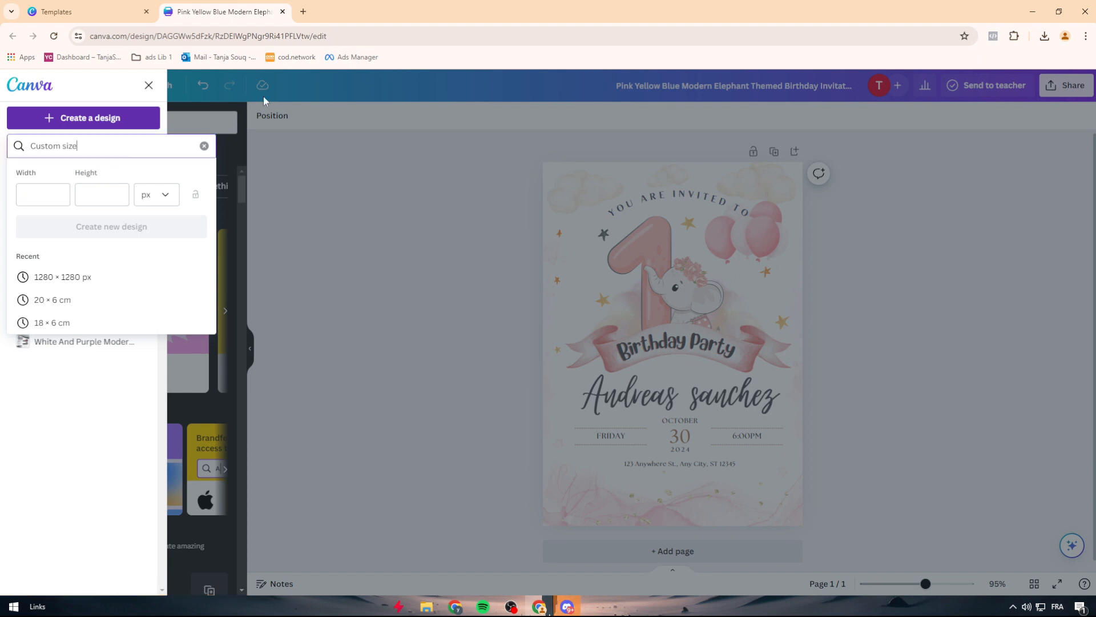
Step: Search Google in a new browser tab for "BIRThday Invitation SIZE" and narrow the search to "birthday invitation size in inches"
click(303, 13)
click(225, 12)
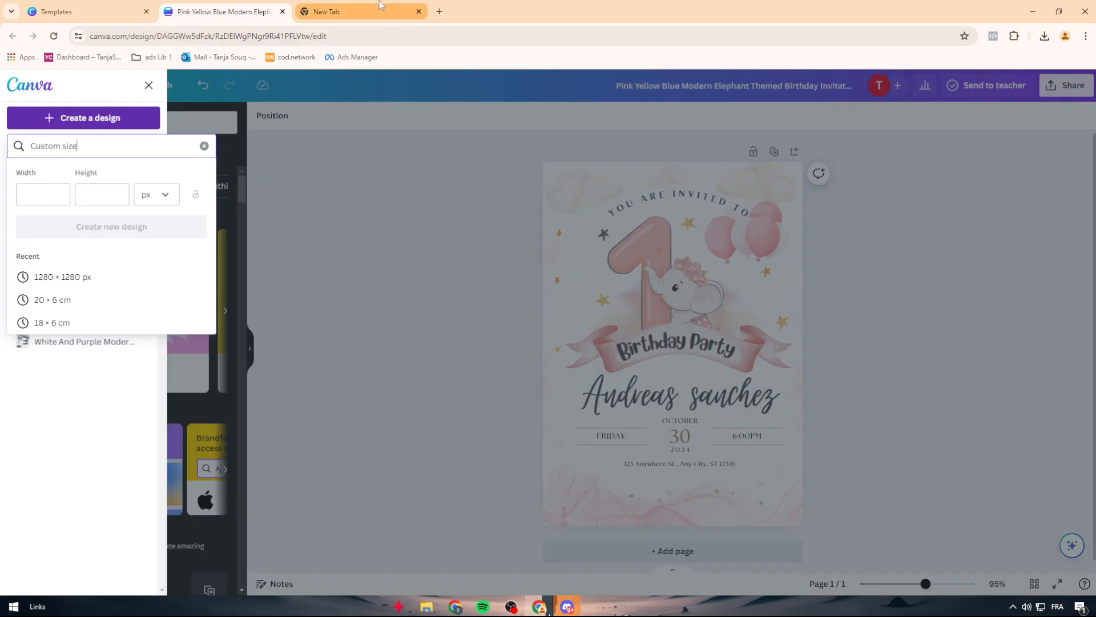
click(353, 7)
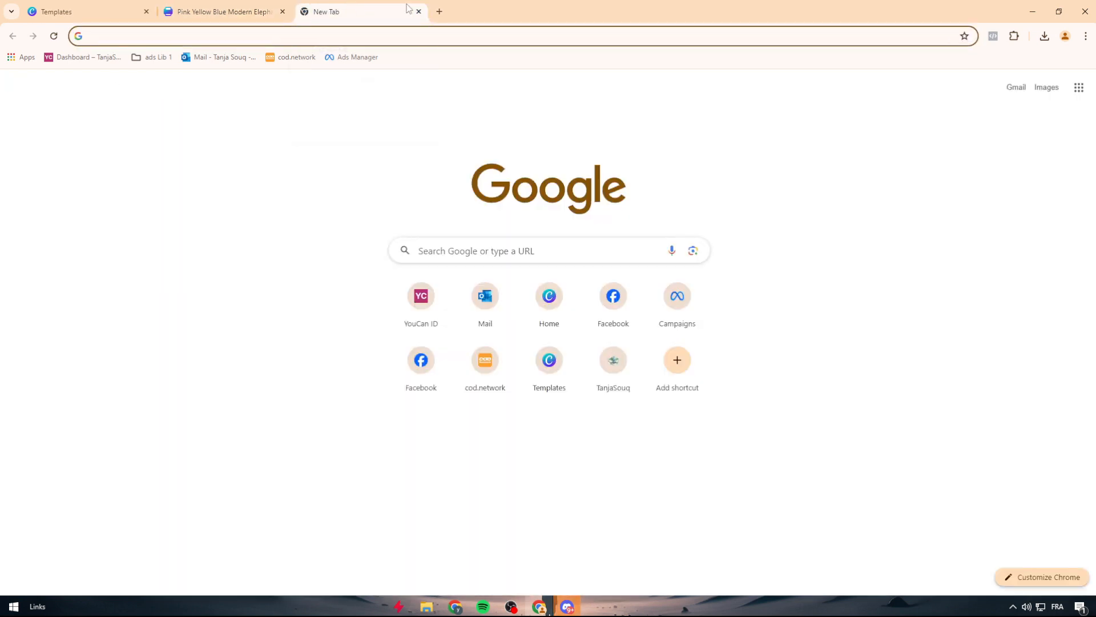
text(BIRThday Invitation )
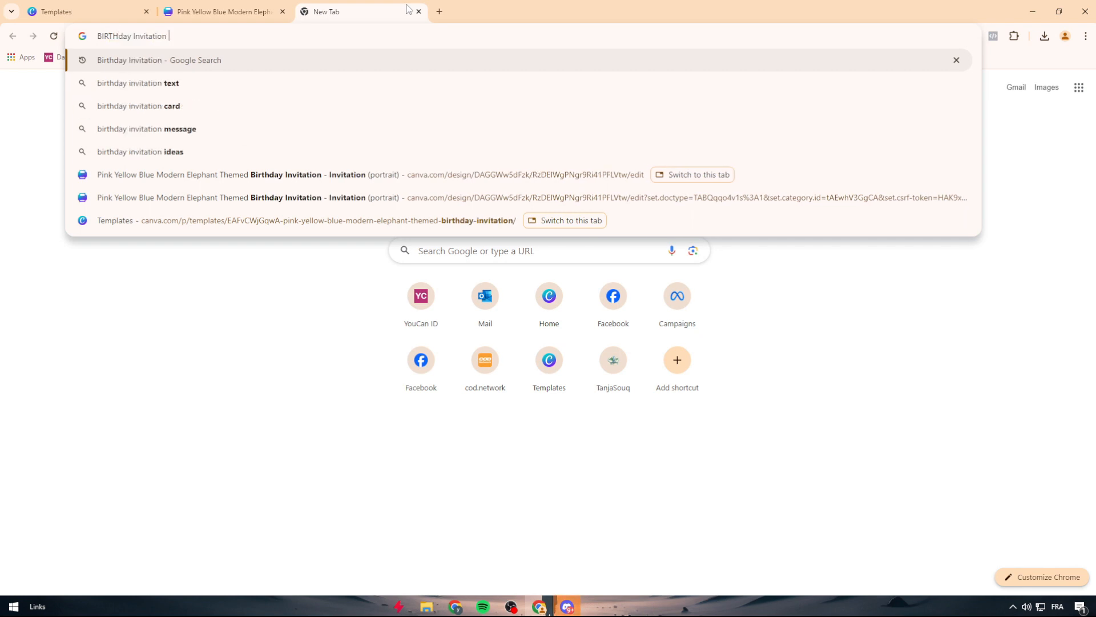
text(SIZE)
key(Return)
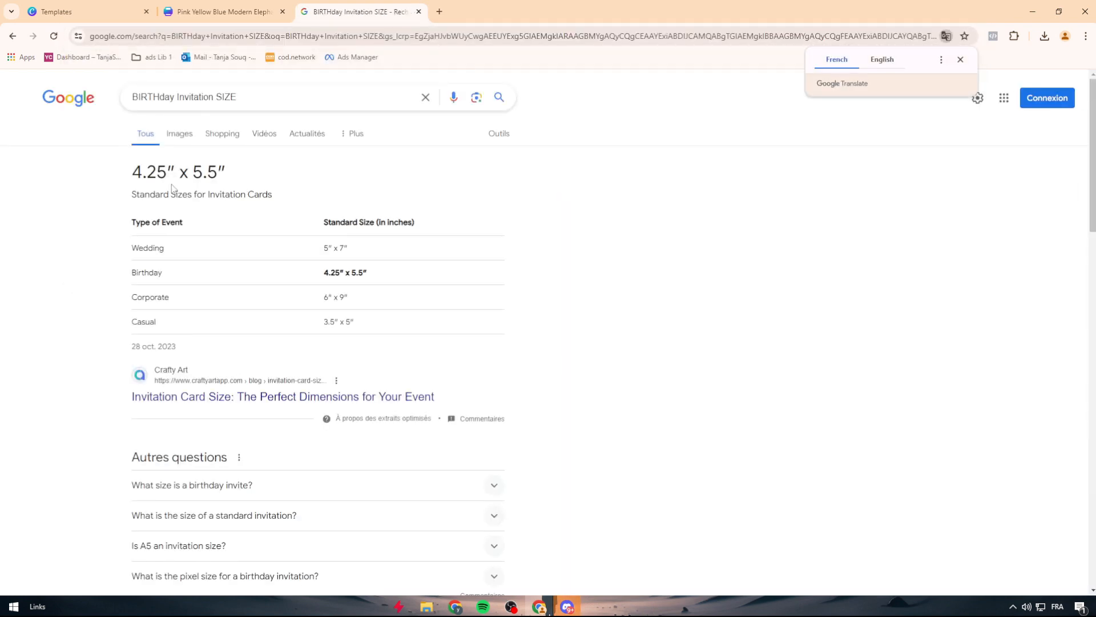
click(290, 92)
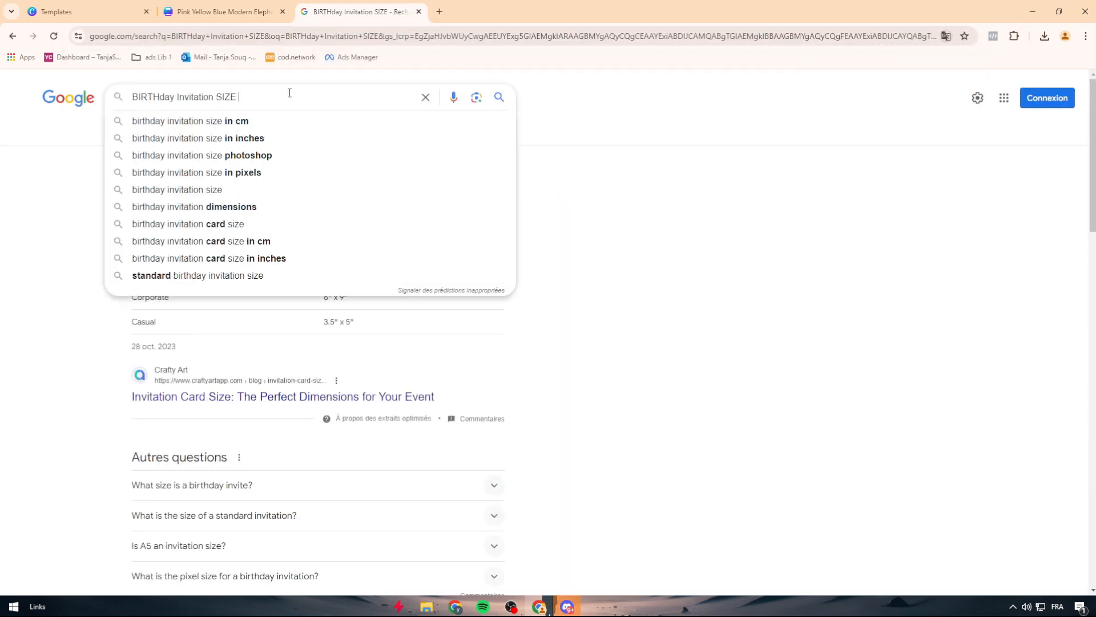
click(258, 140)
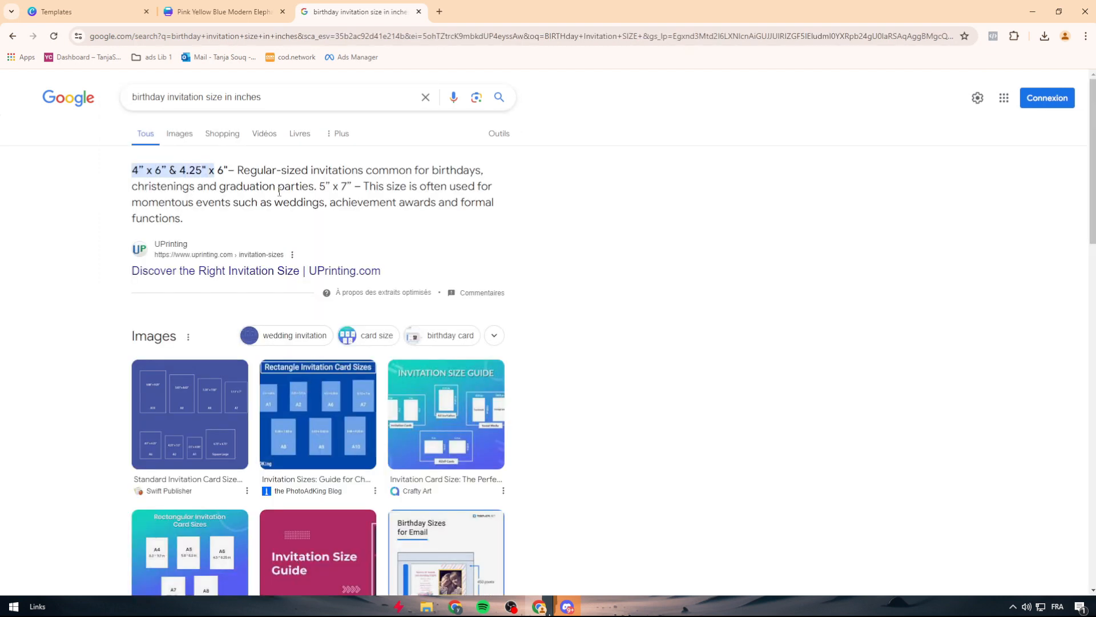
Step: Return to the Canva invitation tab and create a new custom-size design 4 in wide by 6 in high
click(223, 12)
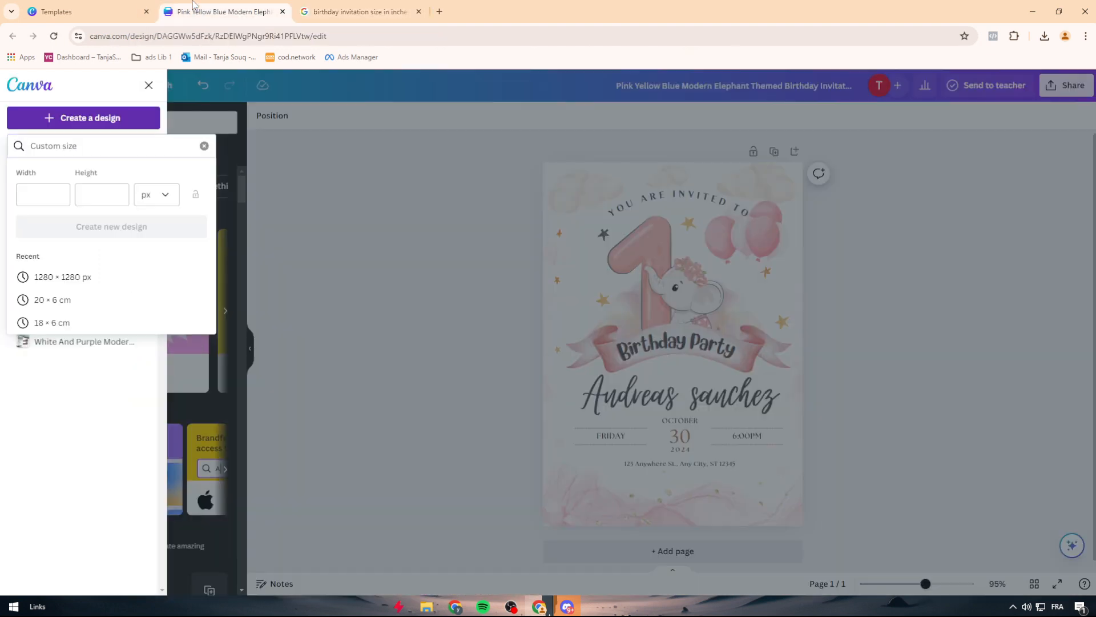
click(157, 194)
click(167, 251)
click(319, 11)
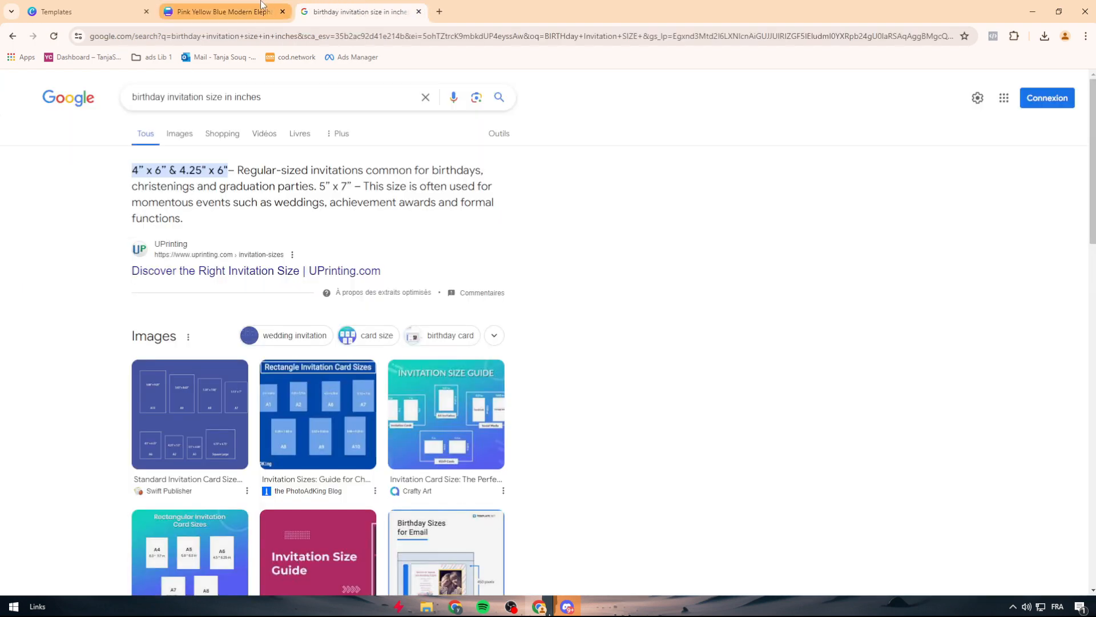
click(228, 12)
text(4)
key(Tab)
text(6)
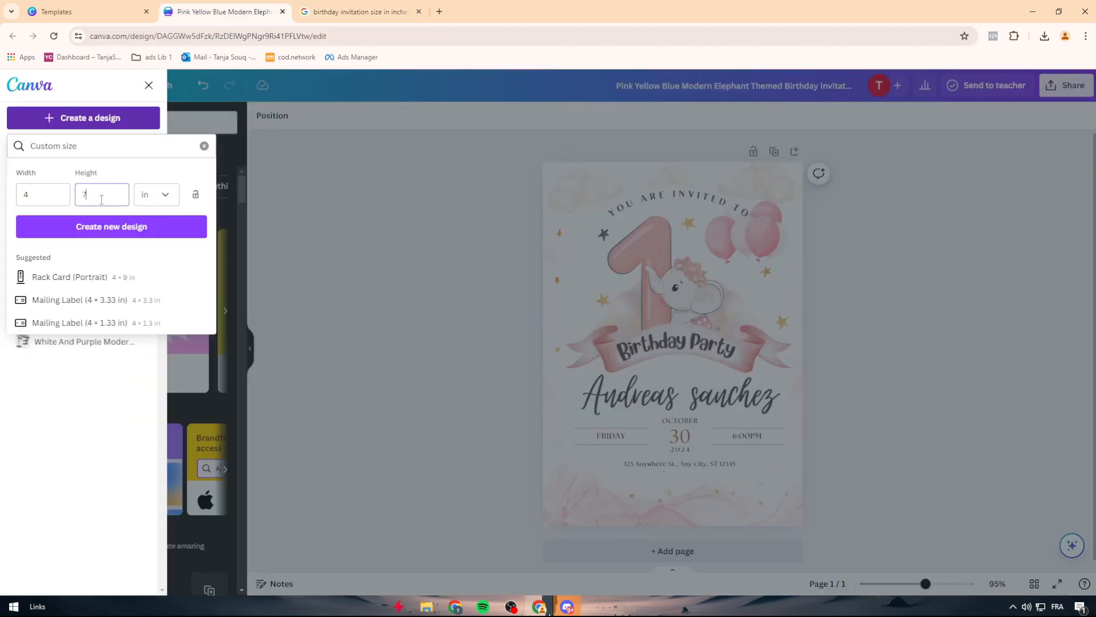
click(110, 229)
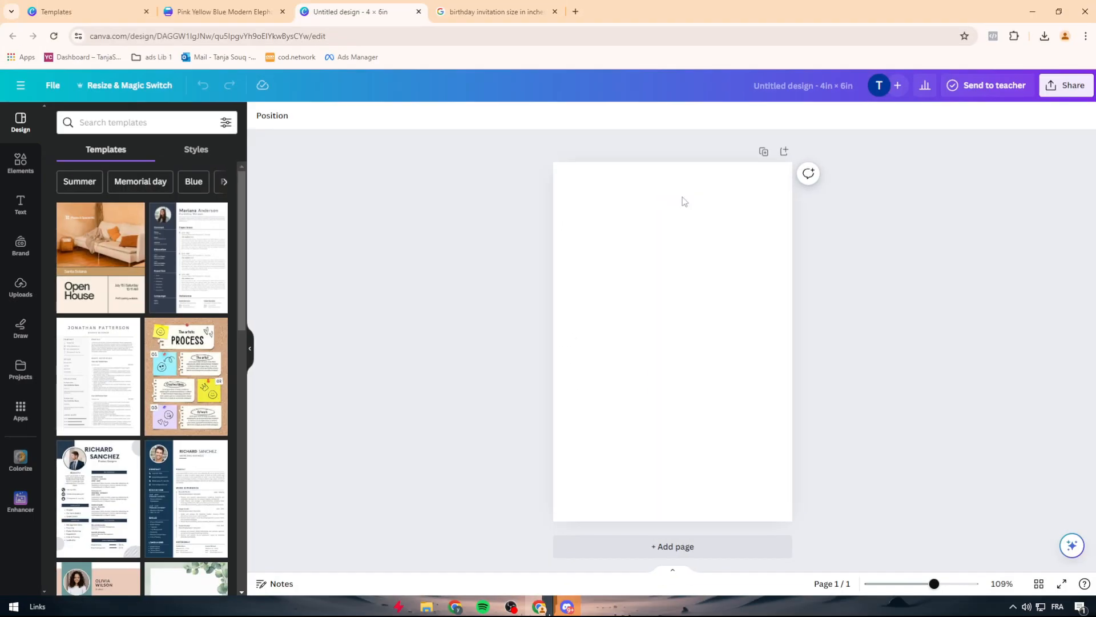
Step: Search the elements for "birthday", add the tiered birthday cake graphic to the blank page and tilt it a few degrees clockwise
drag(934, 583, 928, 588)
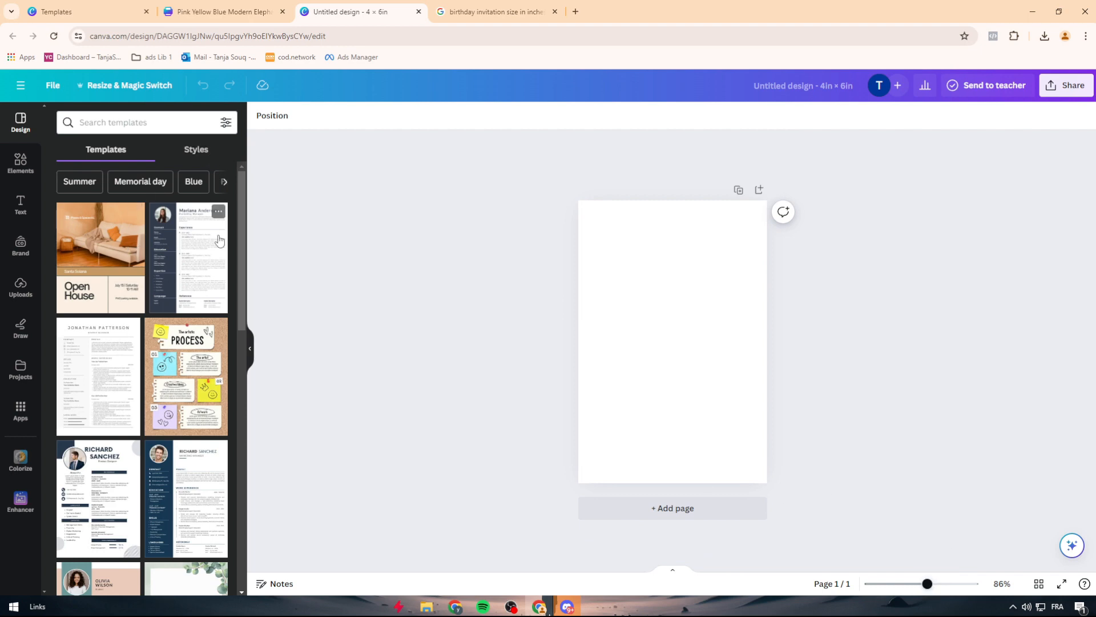
click(117, 124)
click(20, 163)
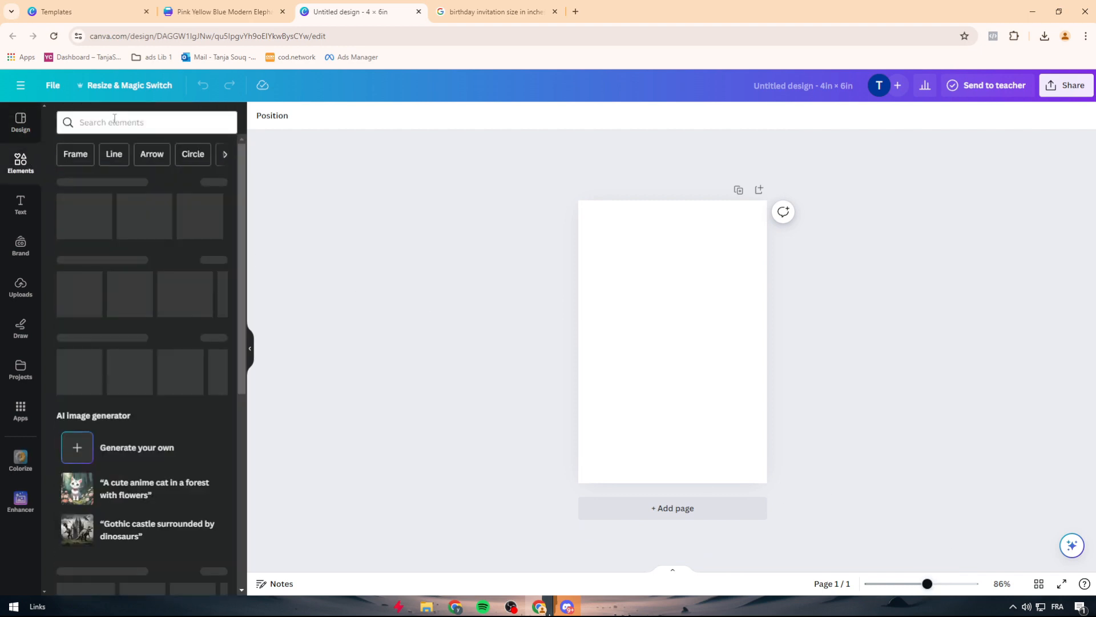
click(113, 122)
text(birthday)
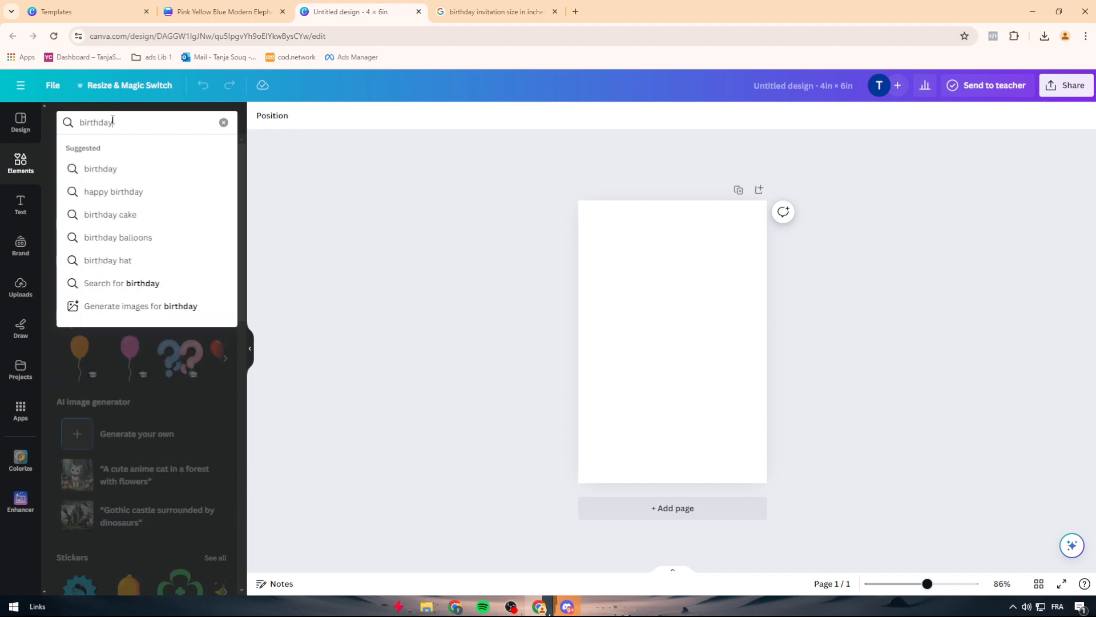
key(Return)
click(180, 244)
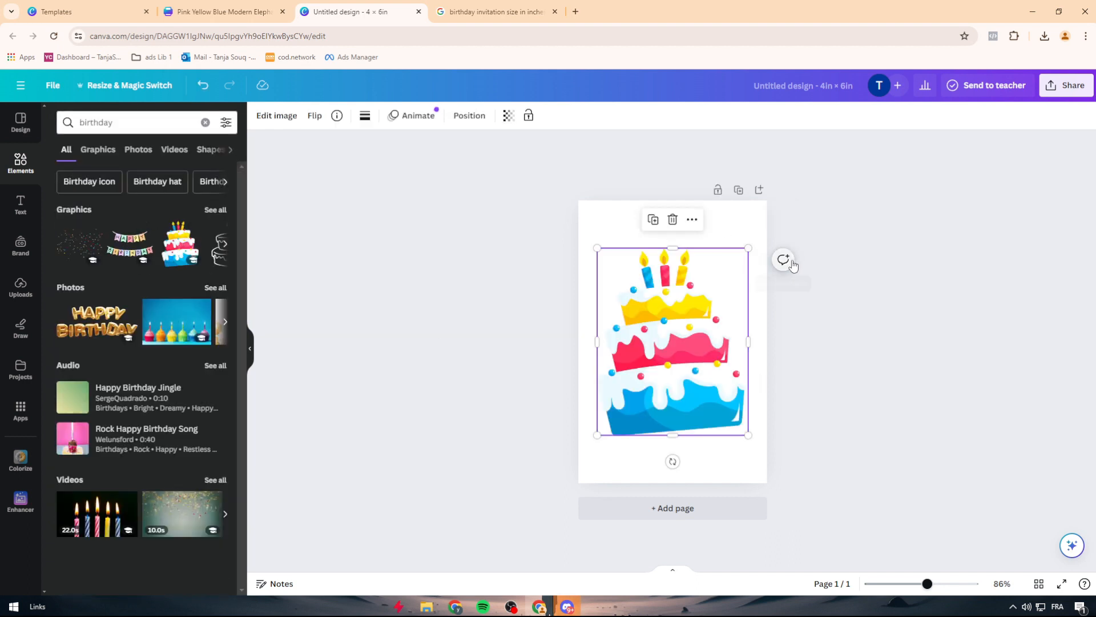
mouse_move(672, 460)
mouse_down()
mouse_move(656, 487)
mouse_move(651, 458)
mouse_up()
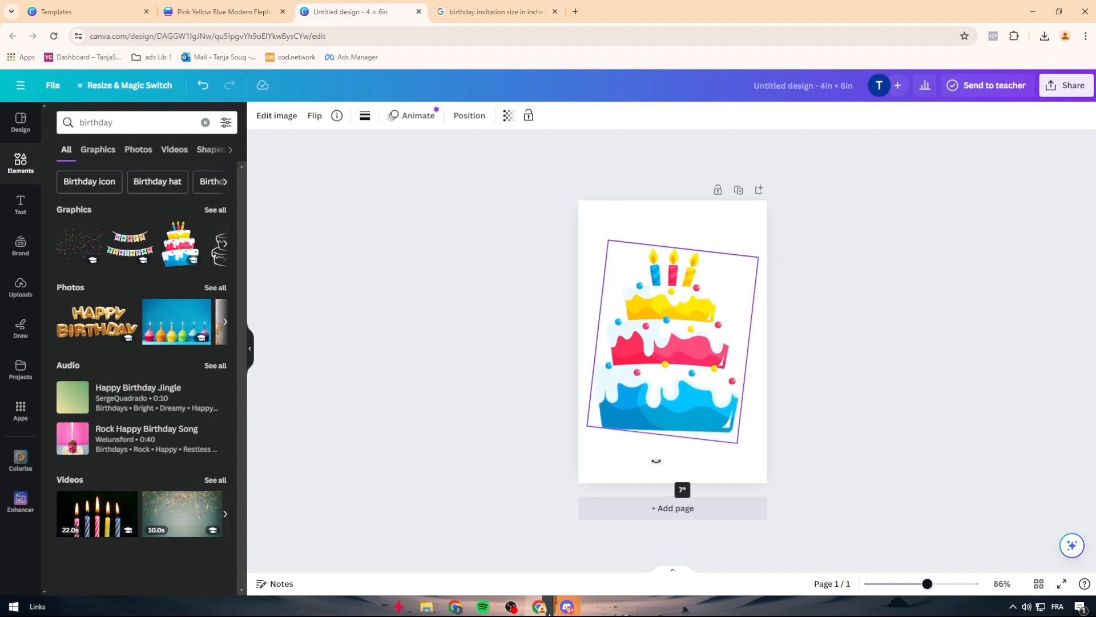
Step: Move the tilted cake graphic down so that its base sits on the page's lower edge
drag(670, 371, 679, 447)
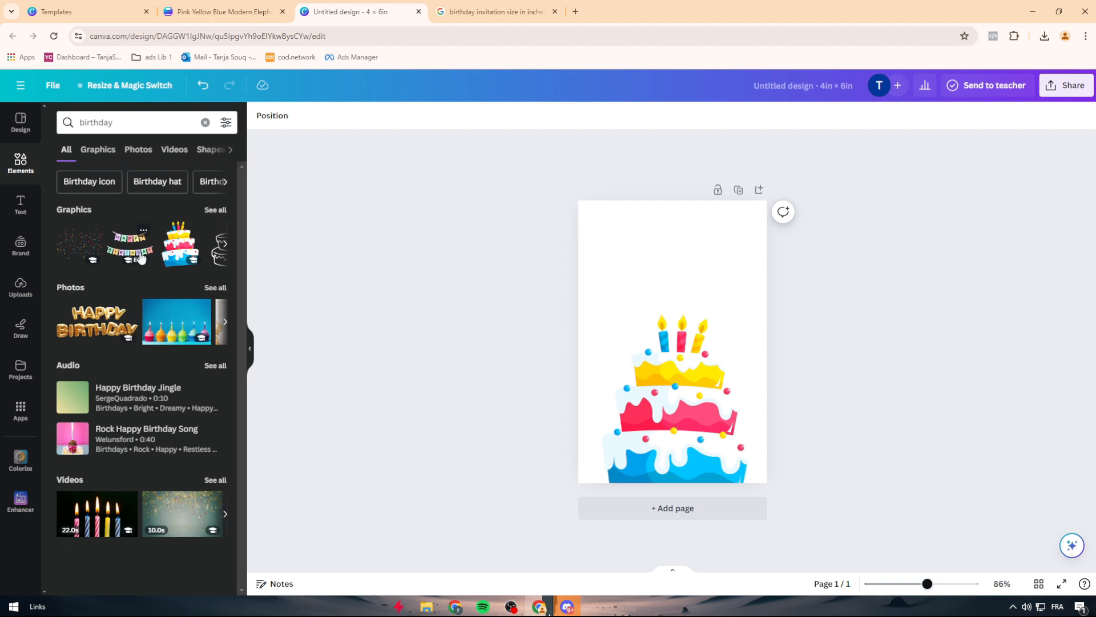
click(225, 245)
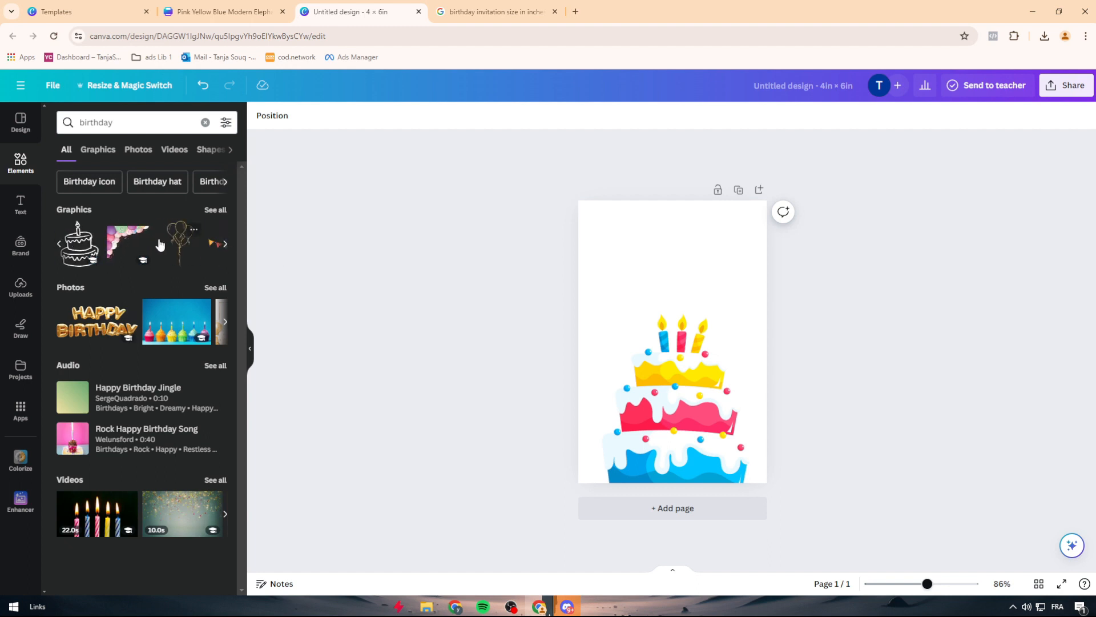
click(127, 239)
drag(681, 337, 612, 220)
drag(646, 258, 766, 379)
drag(679, 316, 559, 319)
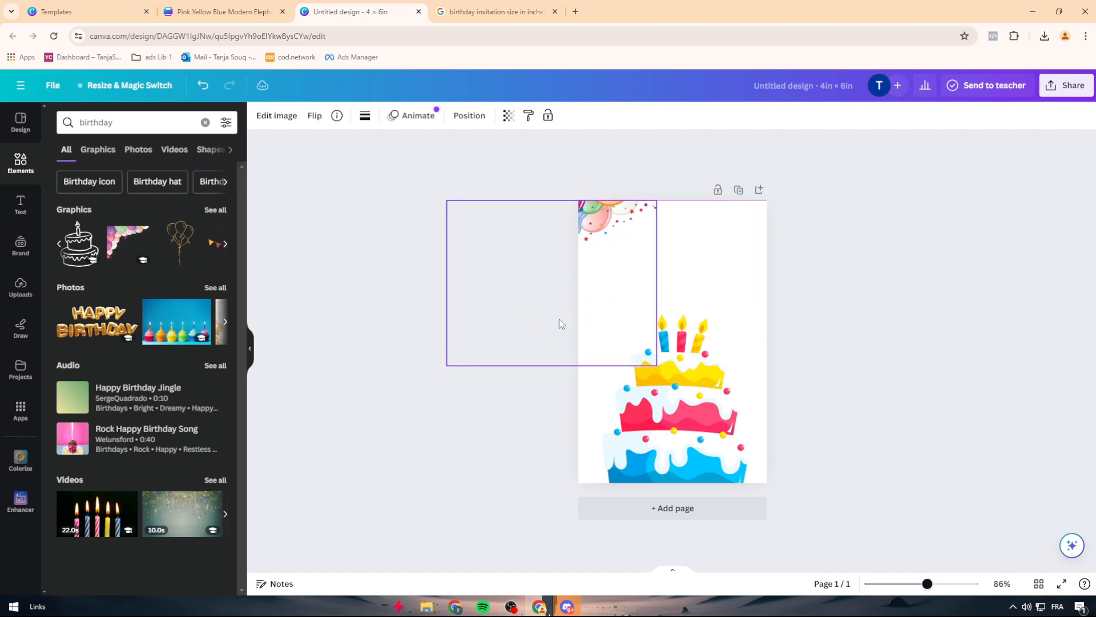
click(478, 198)
click(594, 224)
key(Delete)
Step: Add the colourful bunting graphic, enlarge it beyond the page width and place it across the upper edge of the page
click(225, 244)
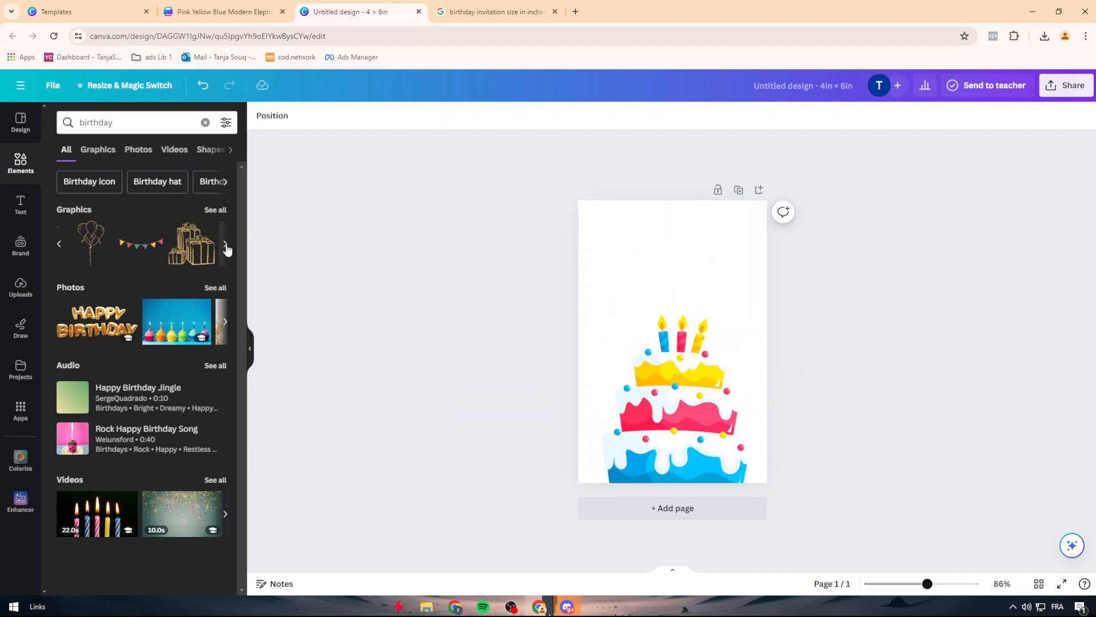
click(86, 250)
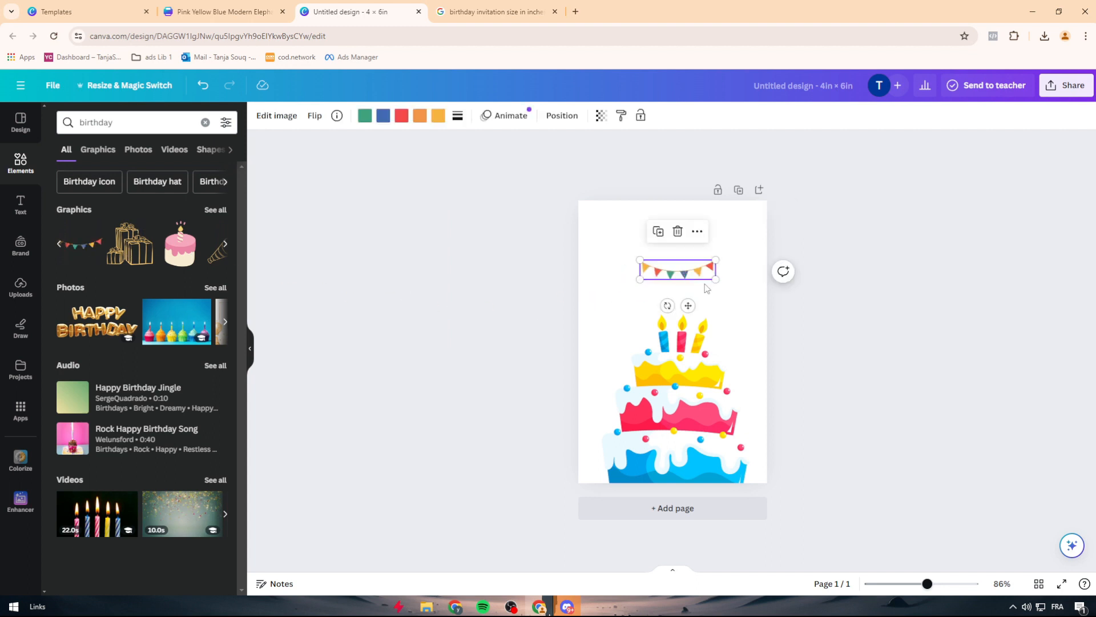
drag(717, 282, 814, 328)
drag(751, 296, 636, 214)
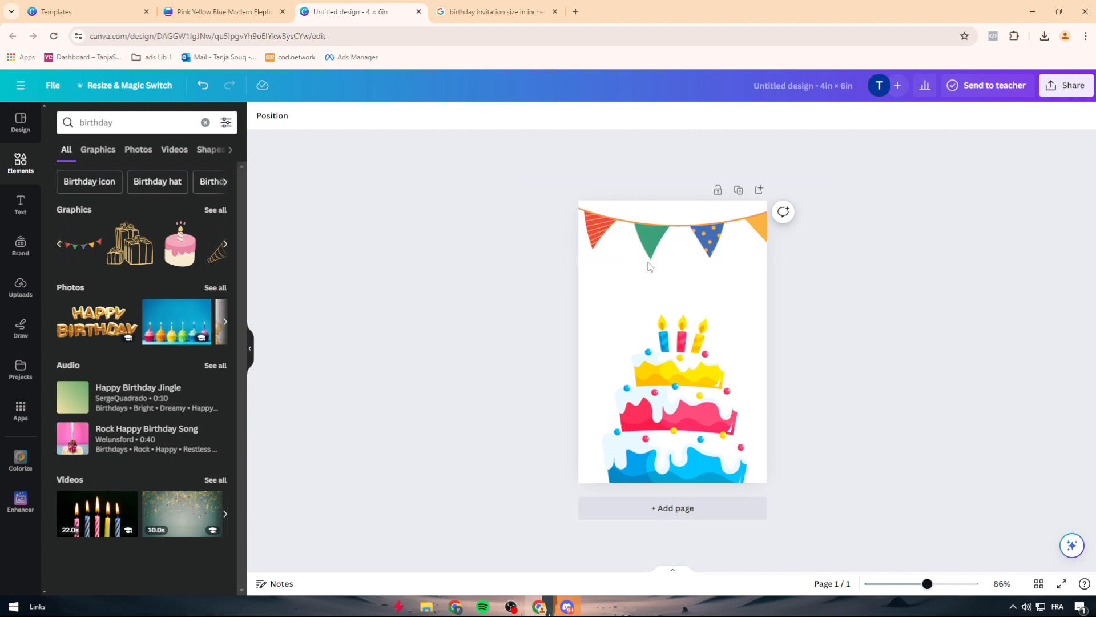
Step: Search the text combinations for "birthday", add the script "Happy birthday!" design and enlarge it above the cake
click(227, 322)
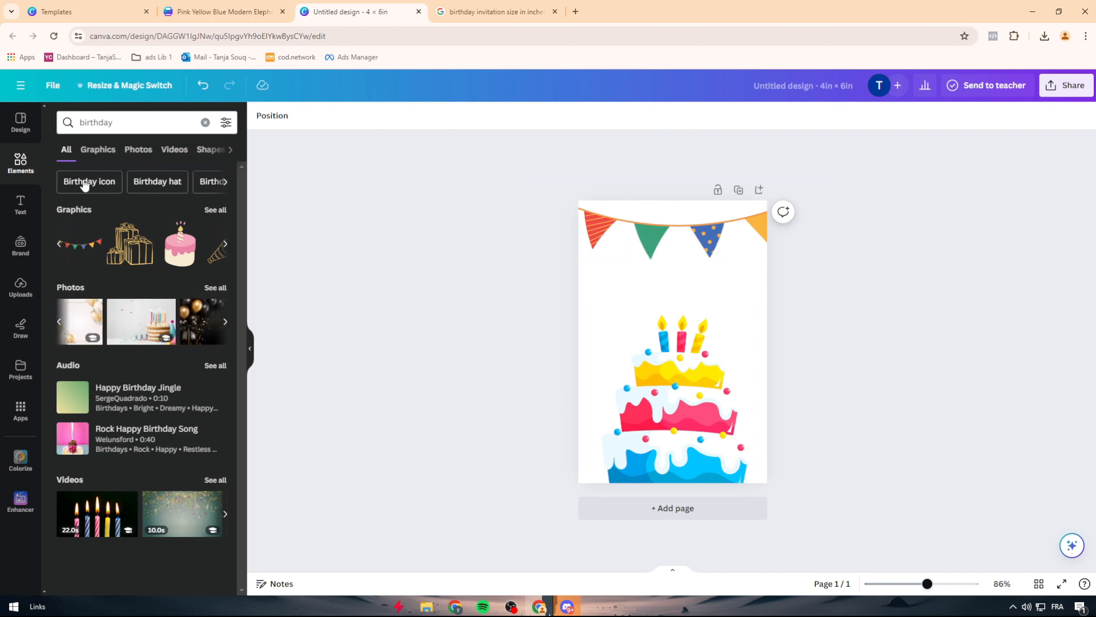
click(20, 205)
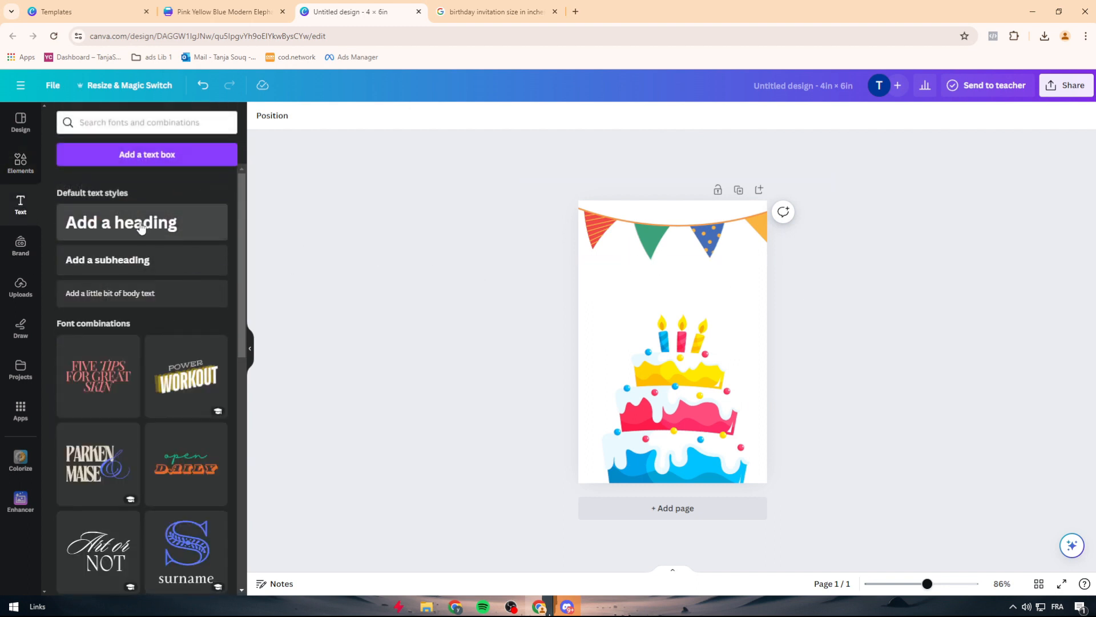
scroll(105, 382, down, 1)
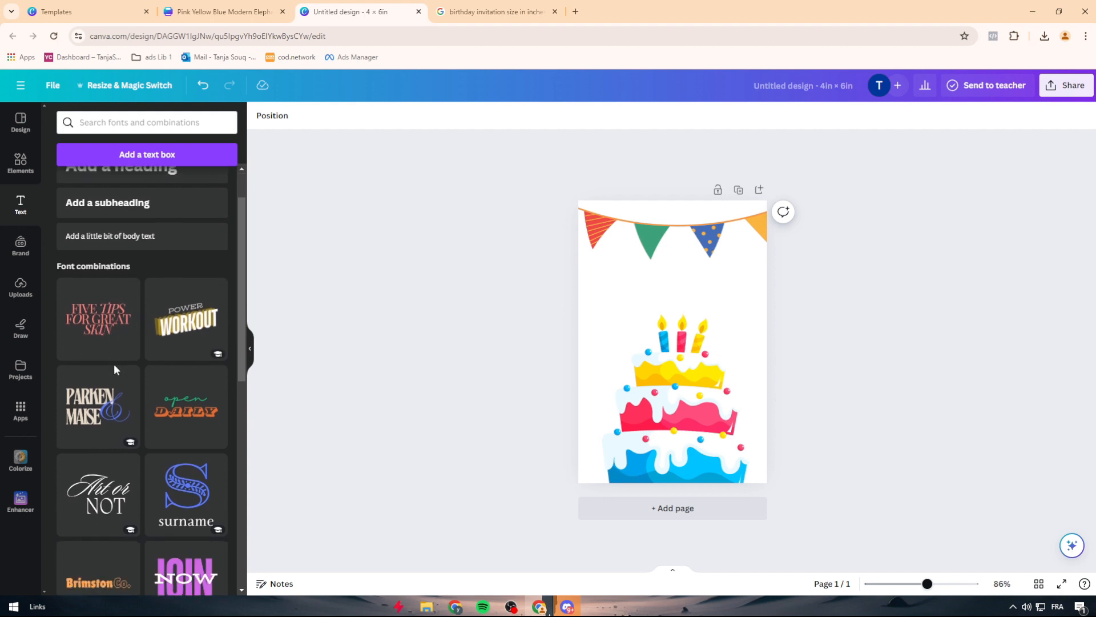
click(118, 126)
text(birthday)
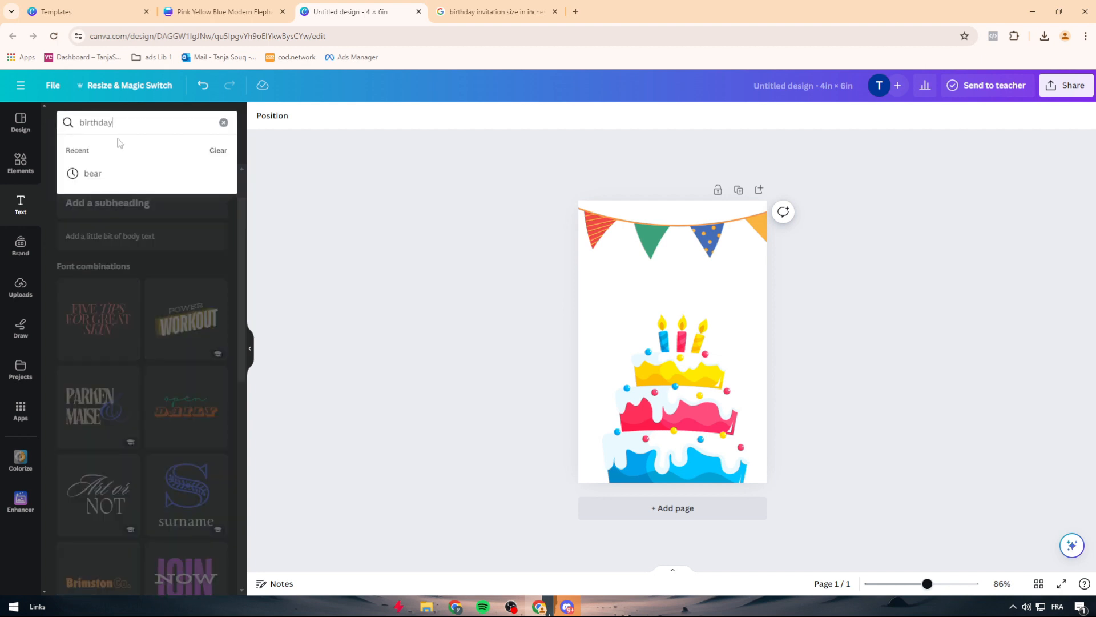
key(Return)
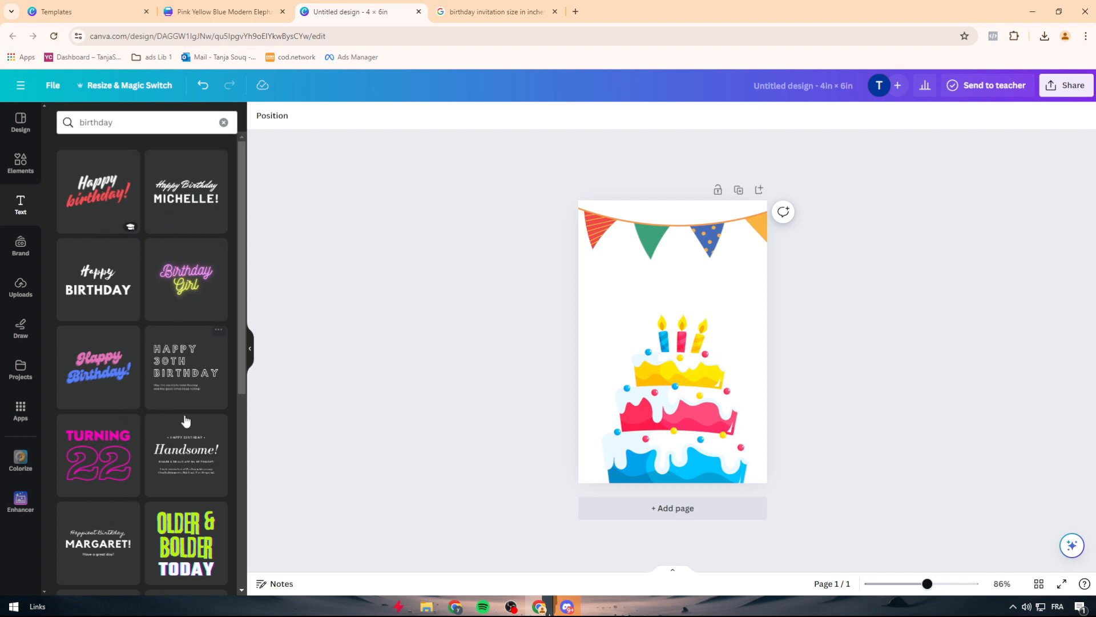
scroll(183, 421, down, 5)
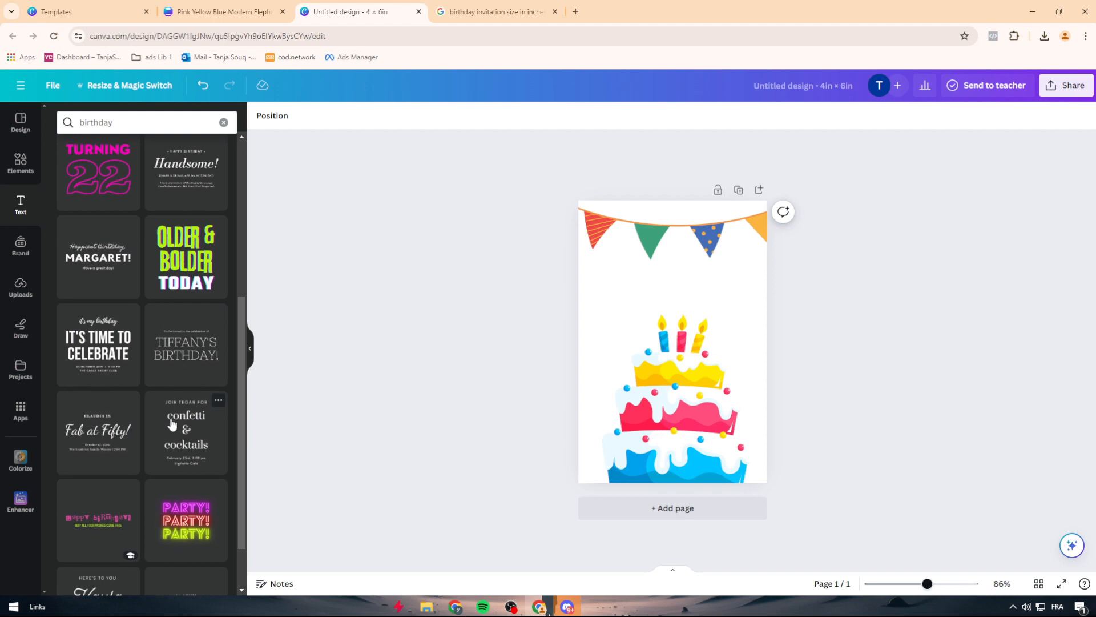
scroll(172, 425, up, 5)
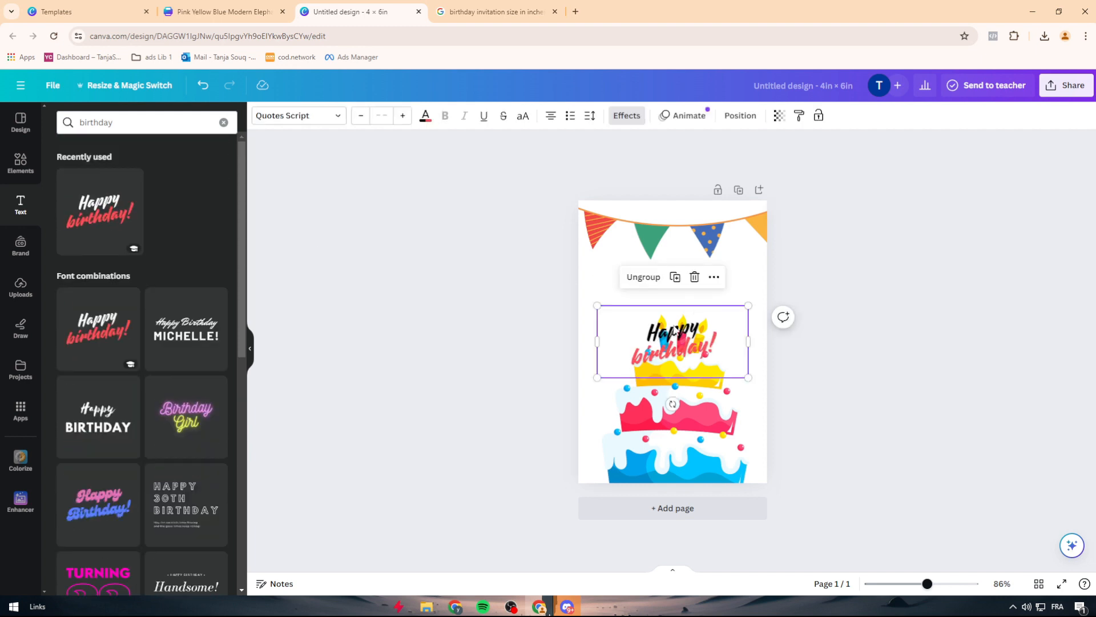
drag(749, 305, 850, 257)
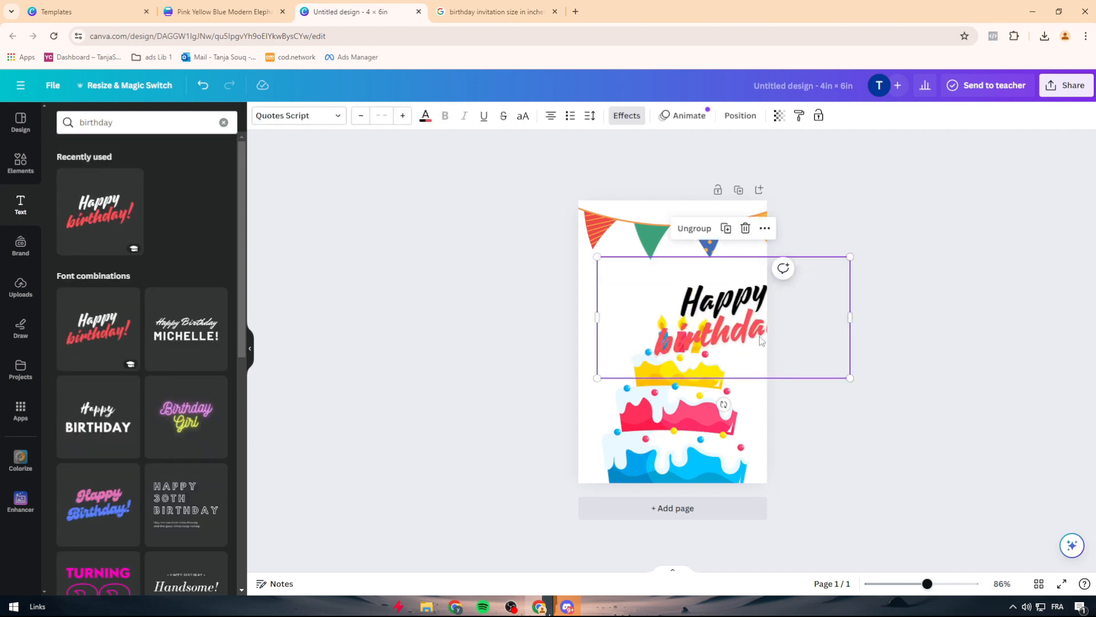
drag(759, 336, 709, 285)
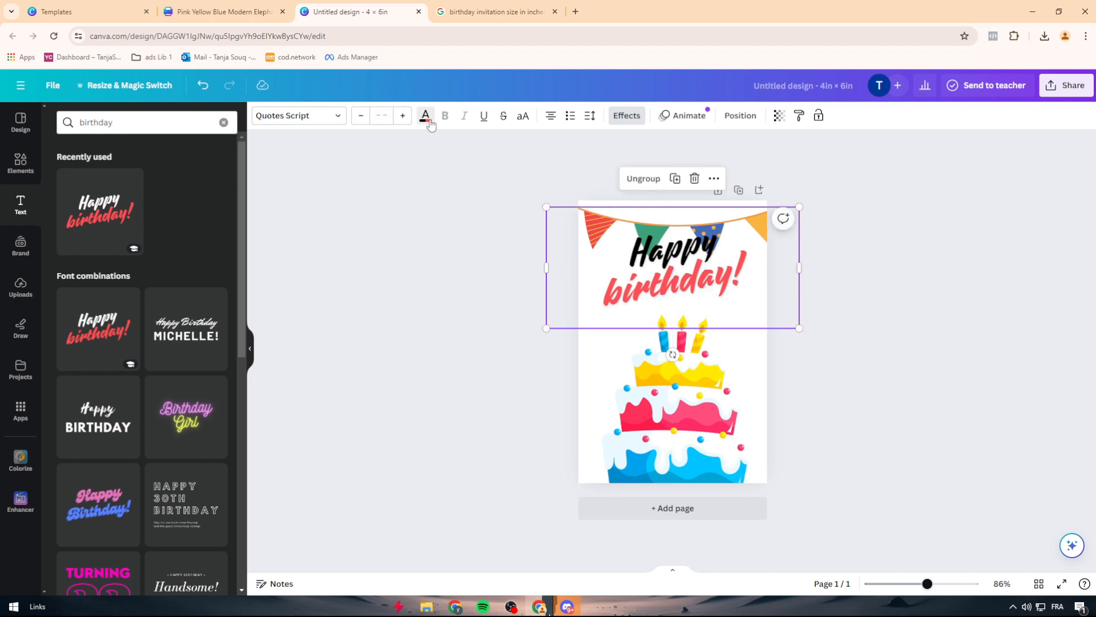
Step: Try the cake's blue, yellow and red on the "Happy birthday!" text and settle on the cake's pink
click(426, 116)
click(125, 330)
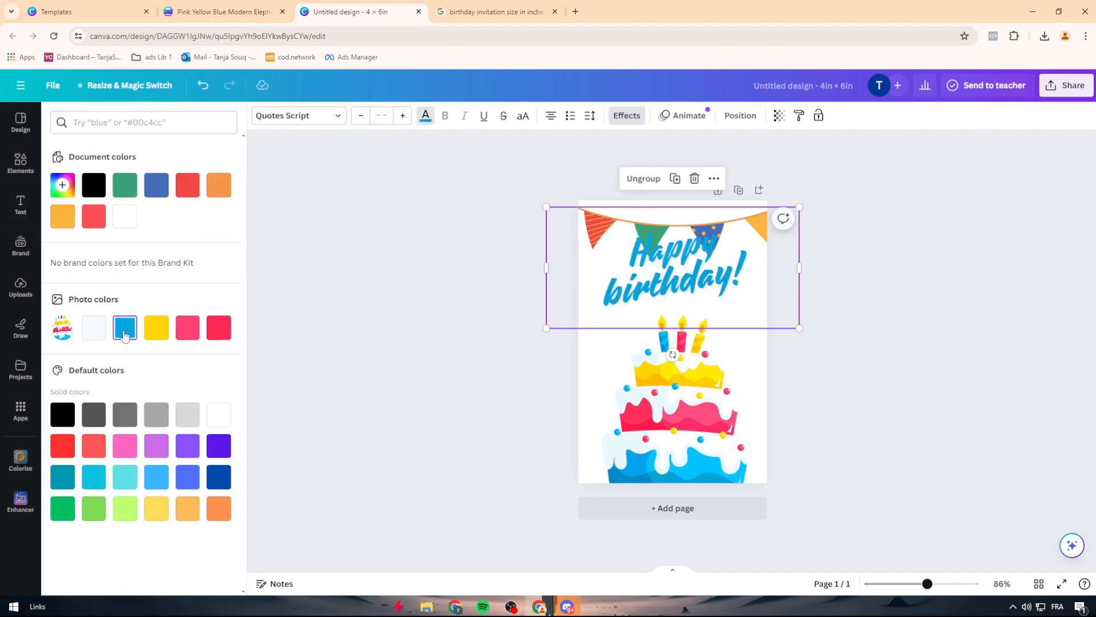
click(156, 327)
click(187, 328)
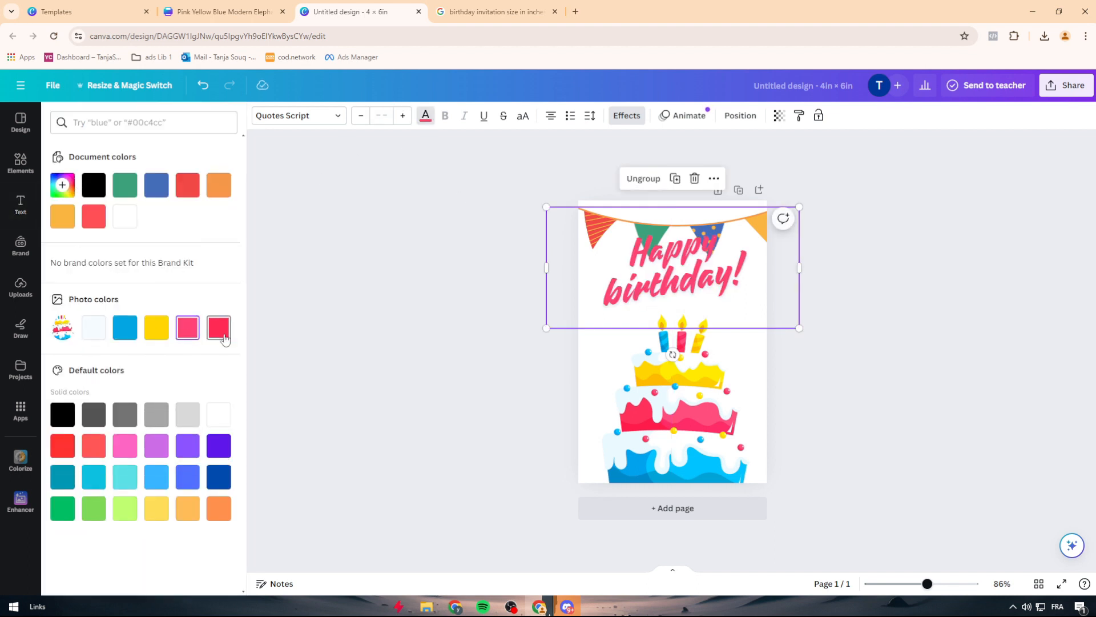
click(219, 327)
click(179, 330)
click(297, 284)
click(328, 262)
drag(711, 285, 716, 439)
click(426, 115)
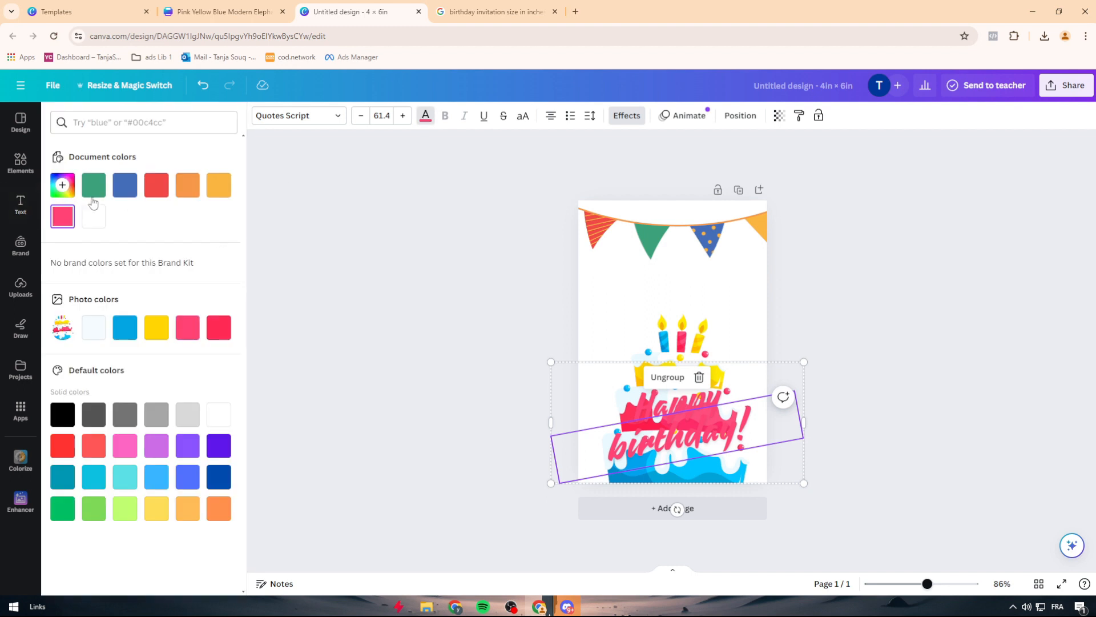
click(94, 185)
click(125, 184)
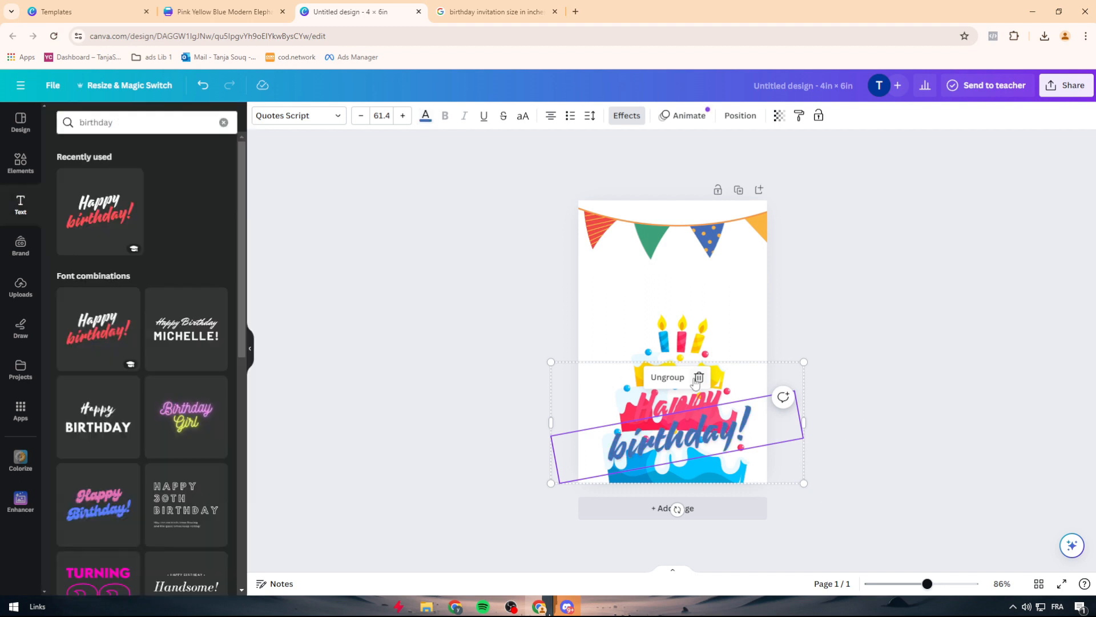
click(699, 378)
click(783, 446)
click(678, 411)
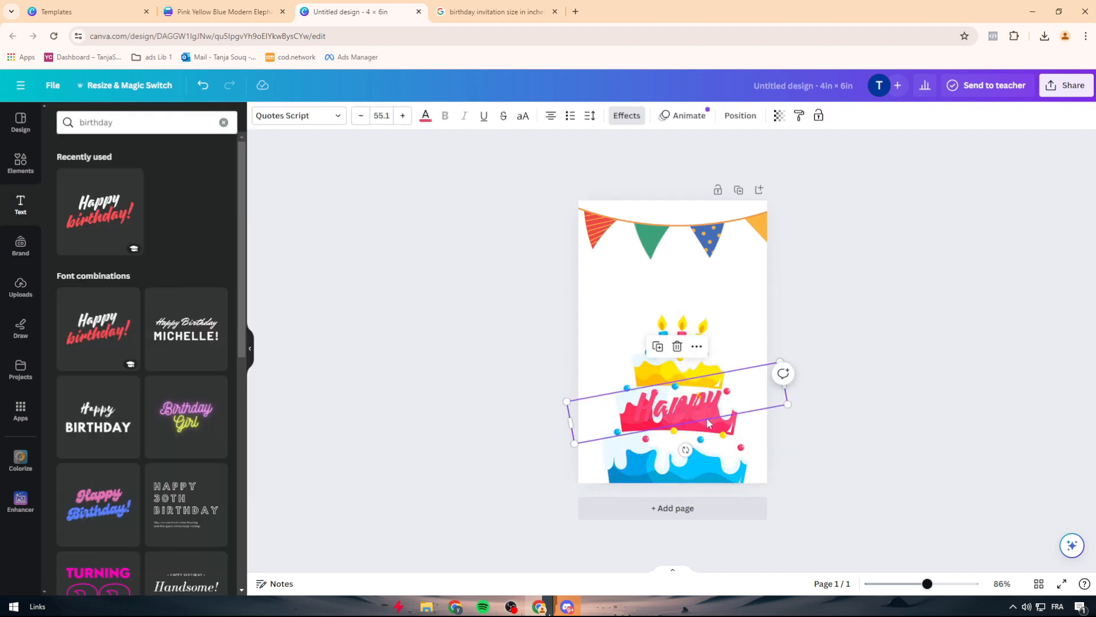
click(658, 433)
click(656, 418)
click(520, 362)
key(ctrl+z)
key(ctrl+z)
key(ctrl+z)
key(ctrl+z)
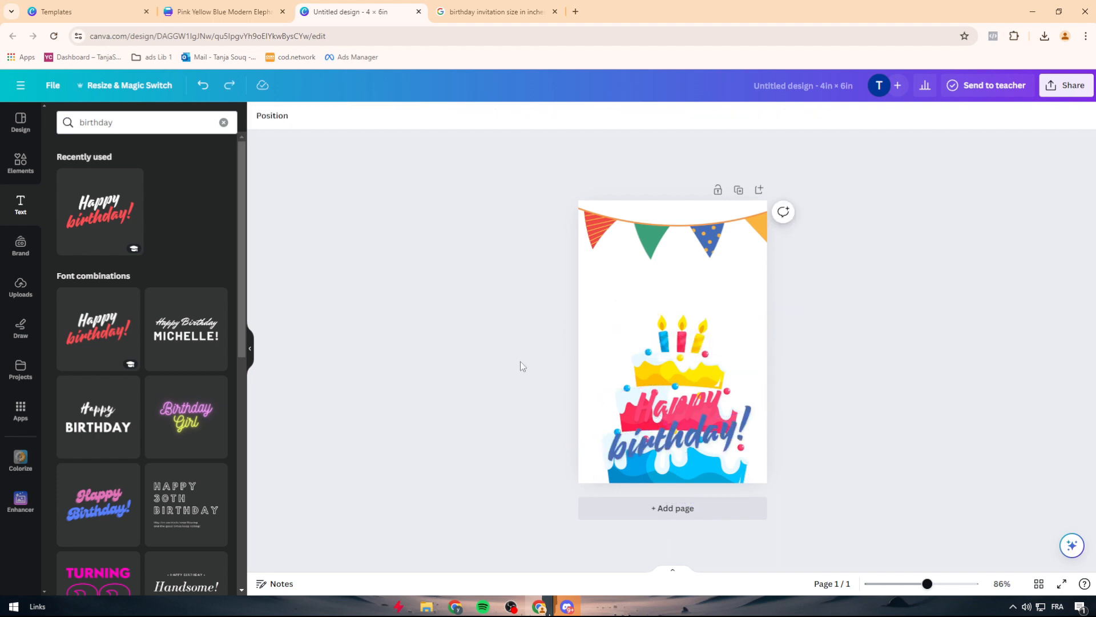
Step: Recolour only the word "birthday!" in the cake's yellow
click(674, 282)
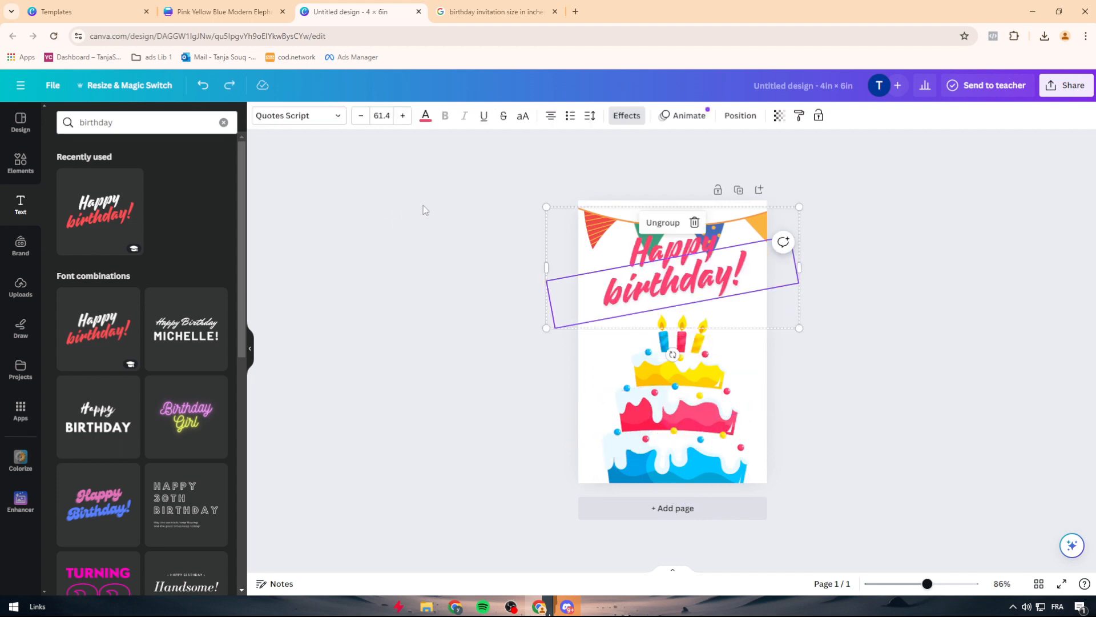
click(528, 229)
click(605, 259)
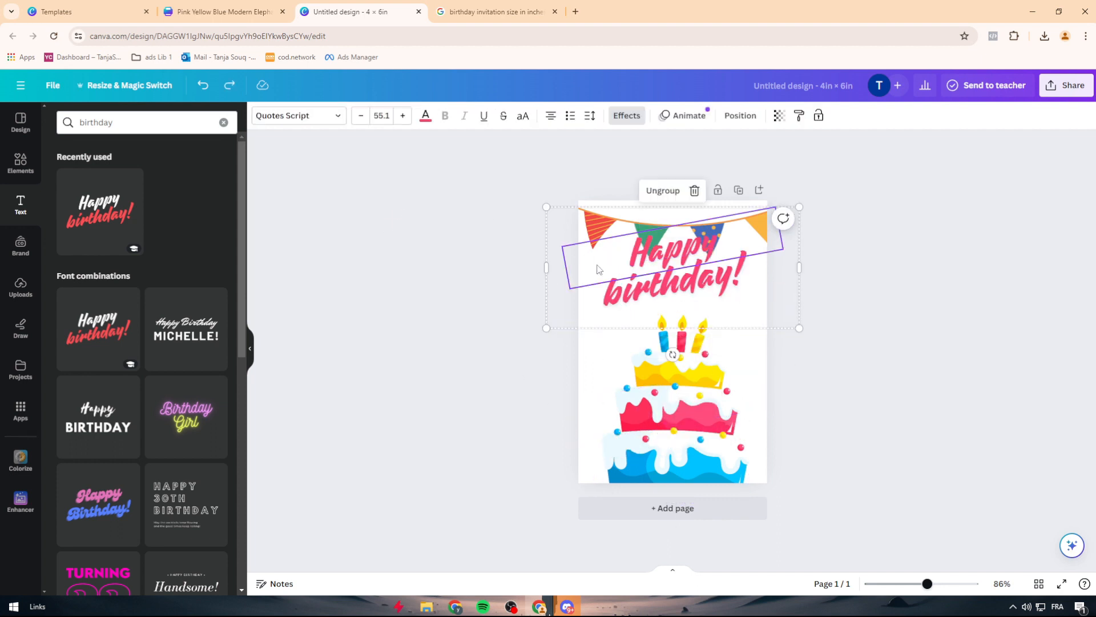
click(572, 317)
click(572, 317)
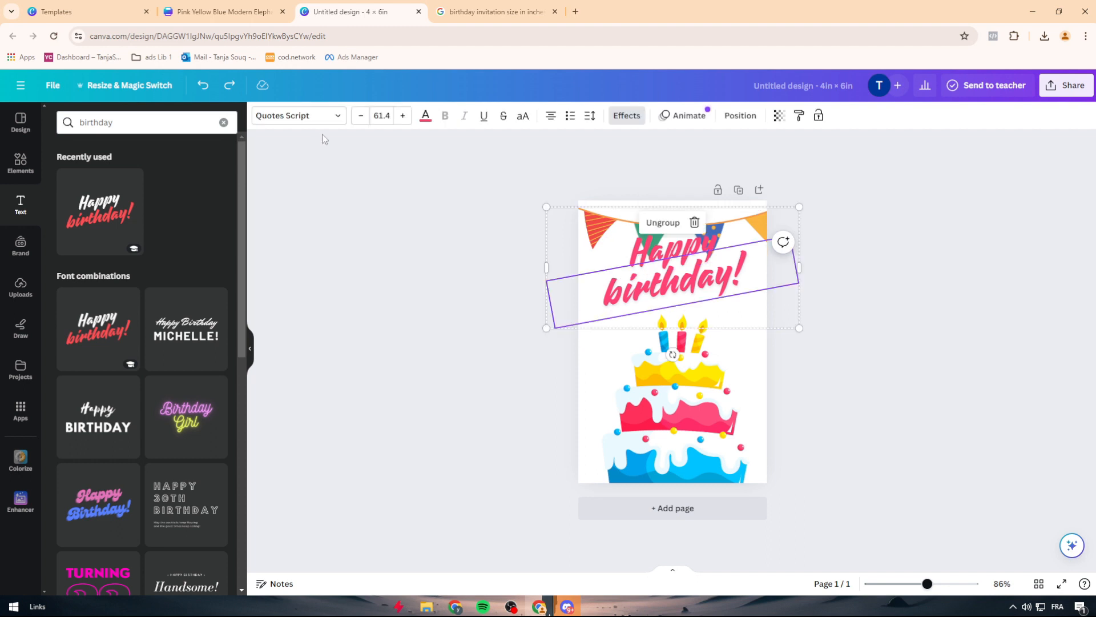
click(425, 116)
click(157, 328)
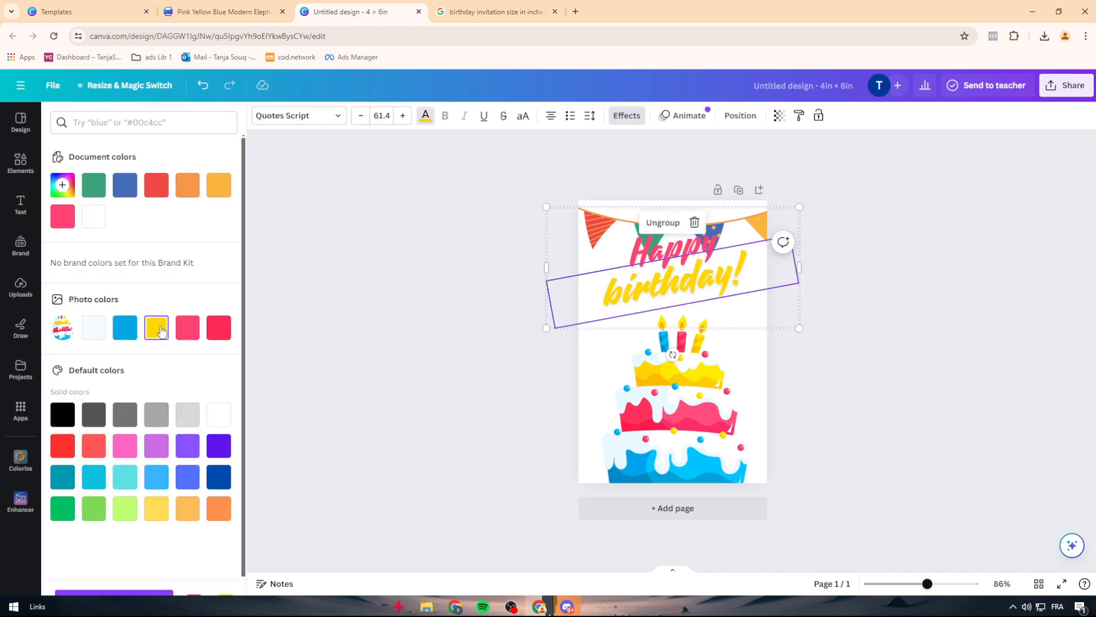
Step: Set both the word "Happy" and the word "birthday!" to black
click(676, 256)
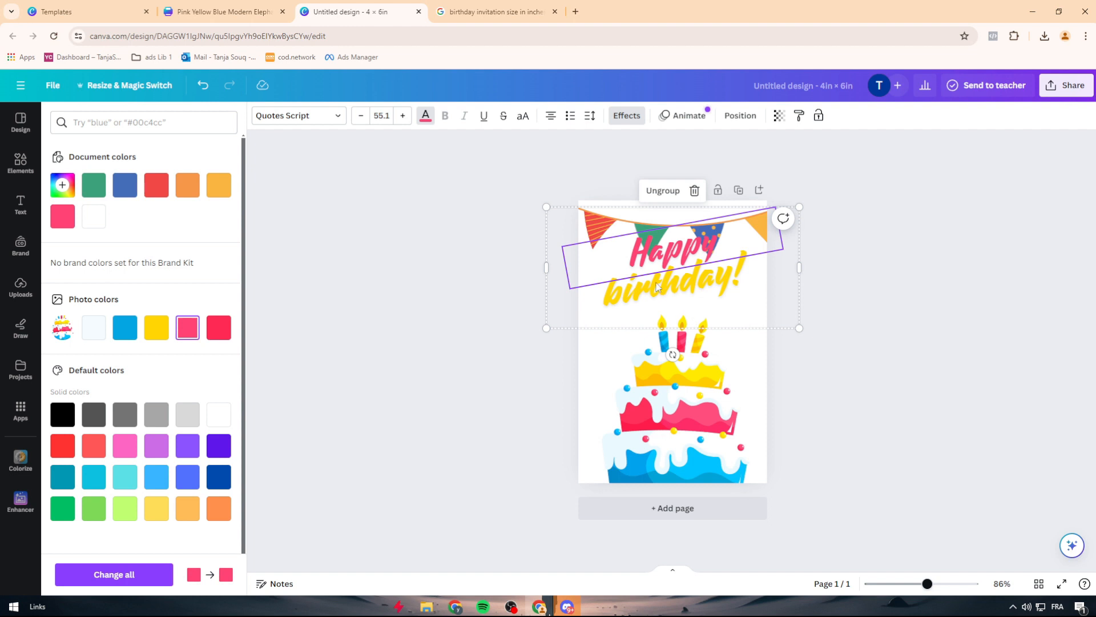
click(62, 414)
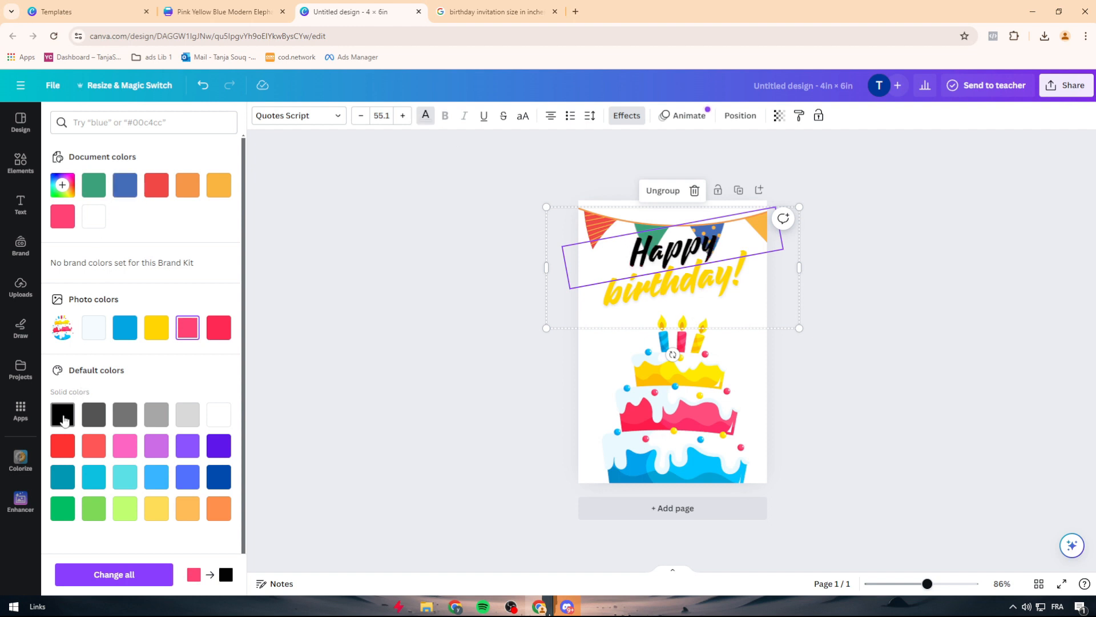
key(Tab)
click(62, 414)
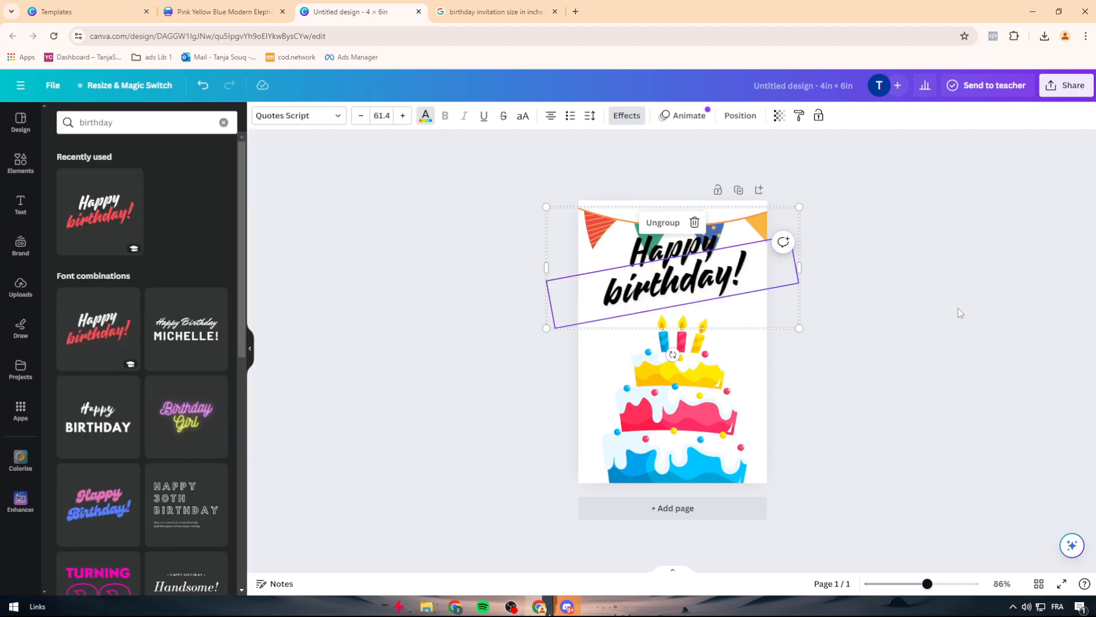
Step: Move the "Happy birthday!" text onto the cake, shrink it and centre it over the blue bottom tier
click(752, 311)
drag(752, 312, 774, 468)
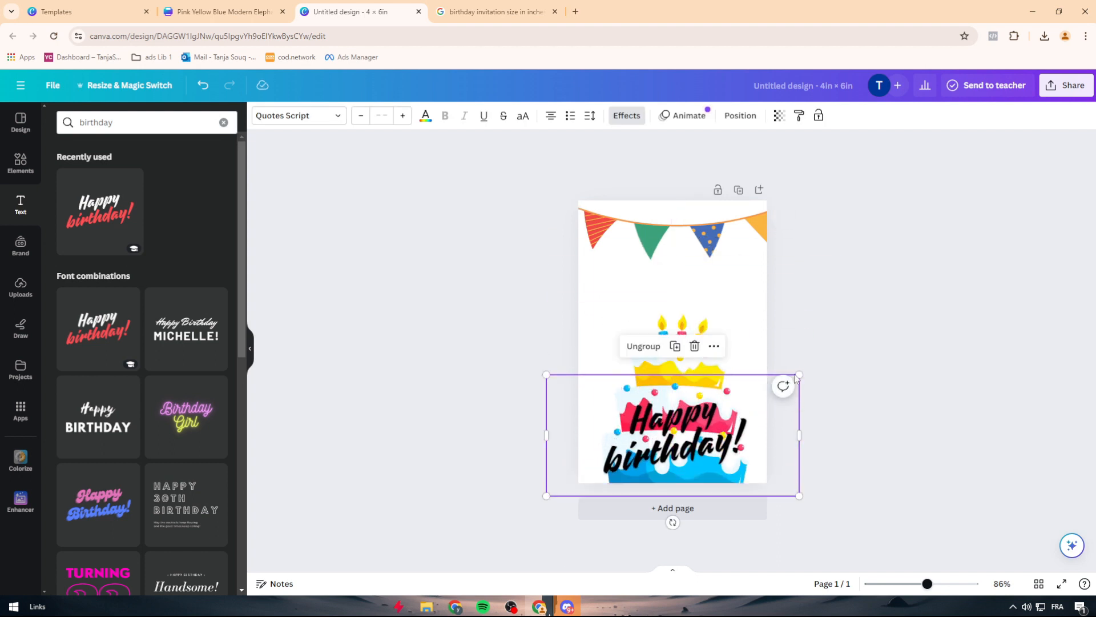
drag(798, 377, 699, 423)
drag(624, 450, 681, 448)
click(872, 430)
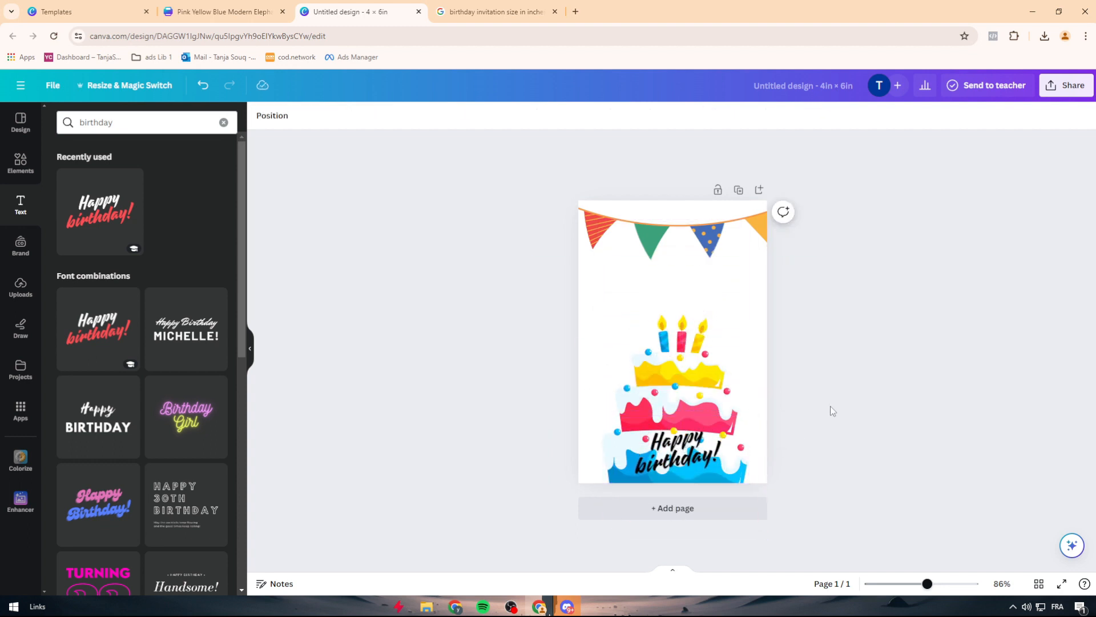